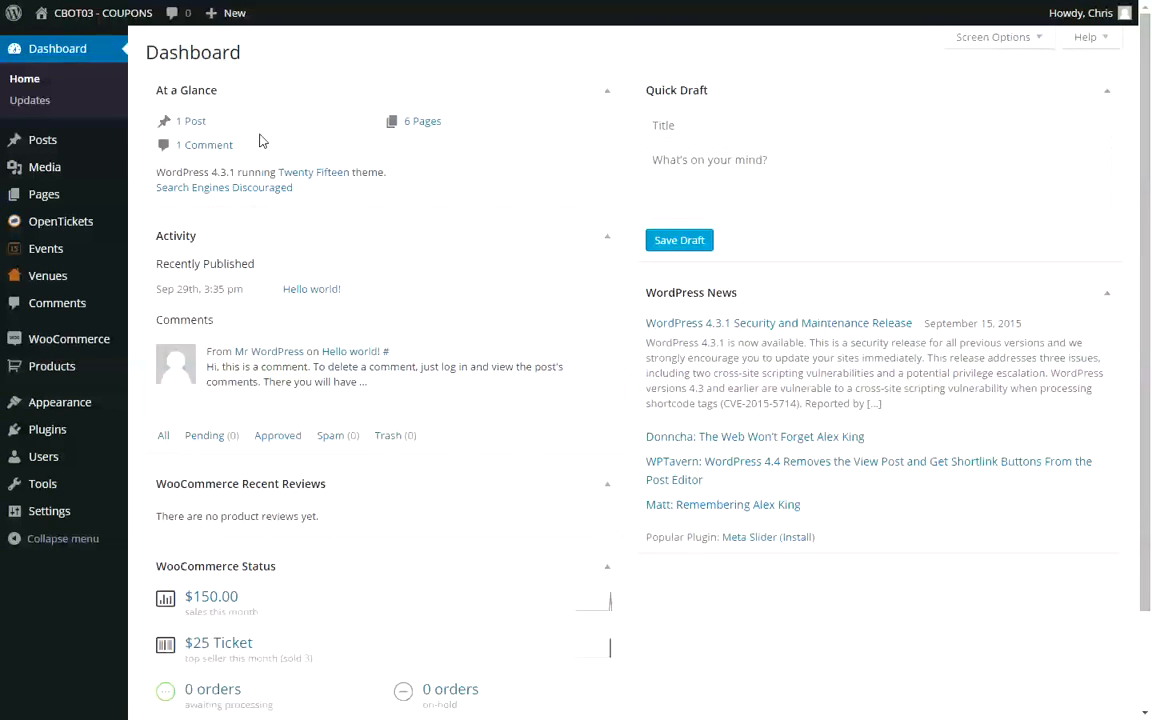
- Start a new product and name it "Season Pass"
mouse_move(30, 366)
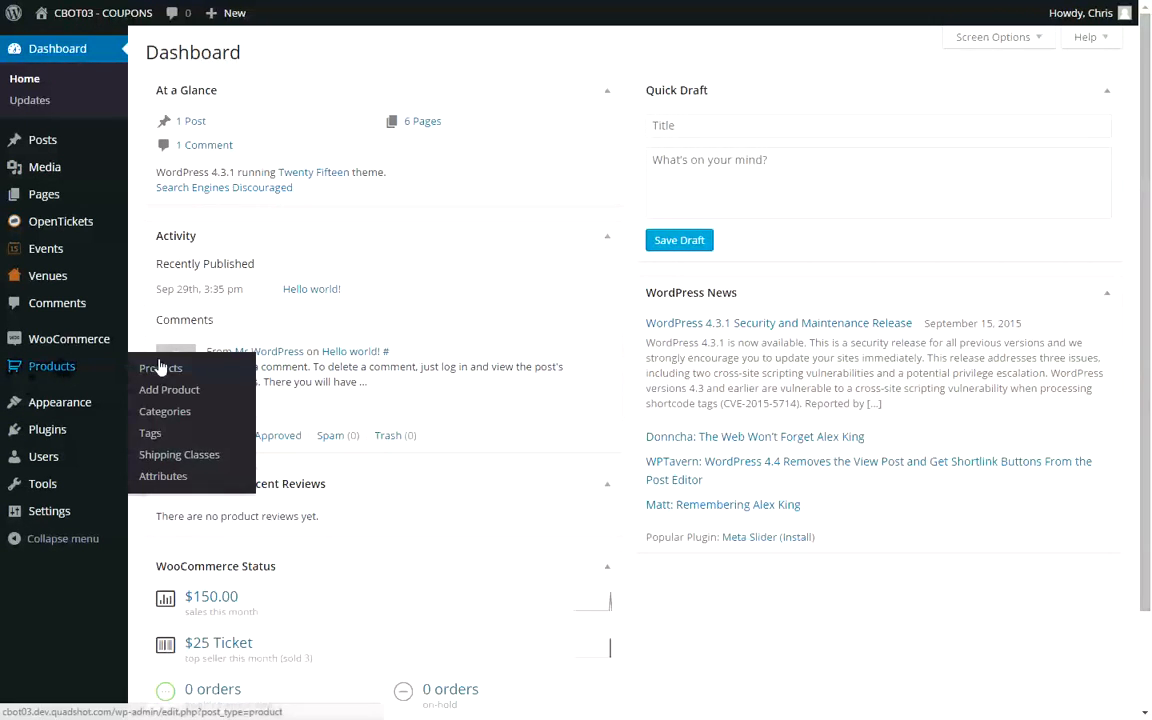
left_click(165, 396)
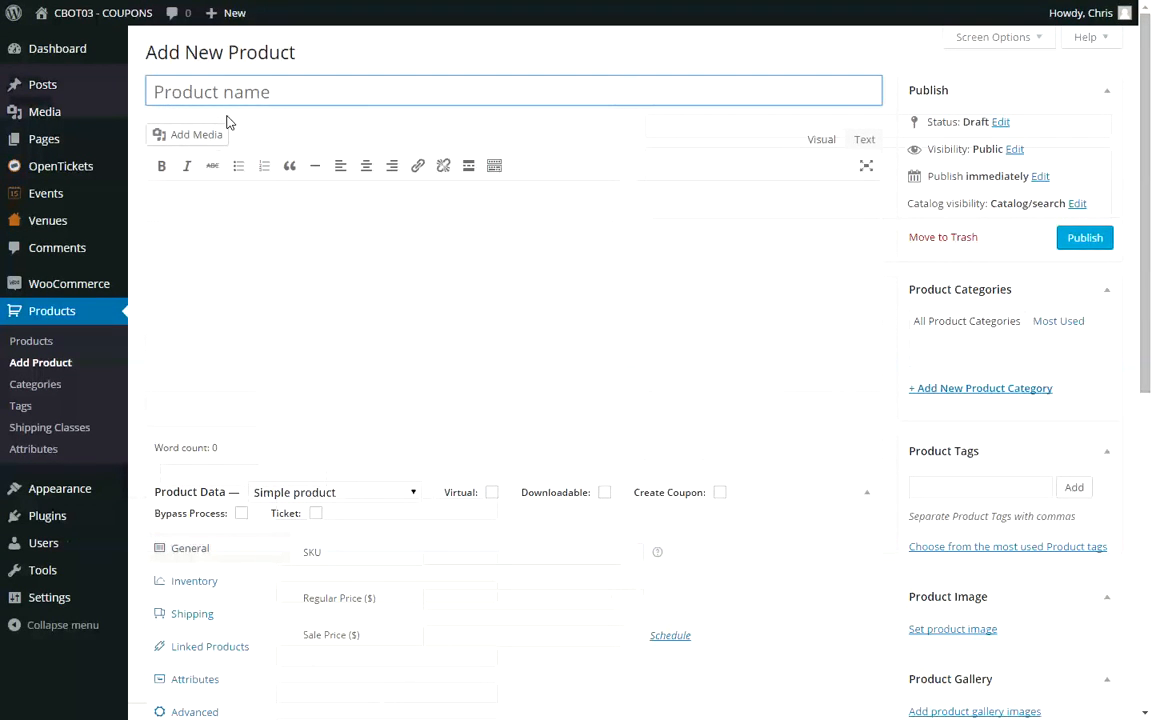
type("Sea")
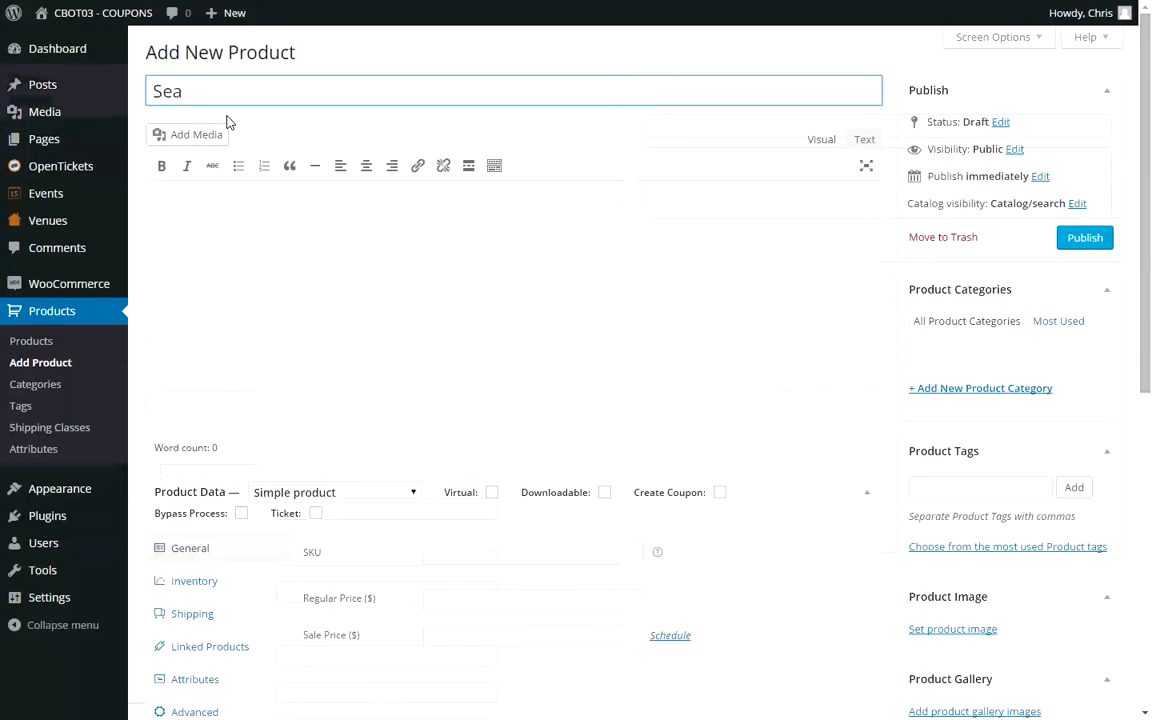
type("son Pass")
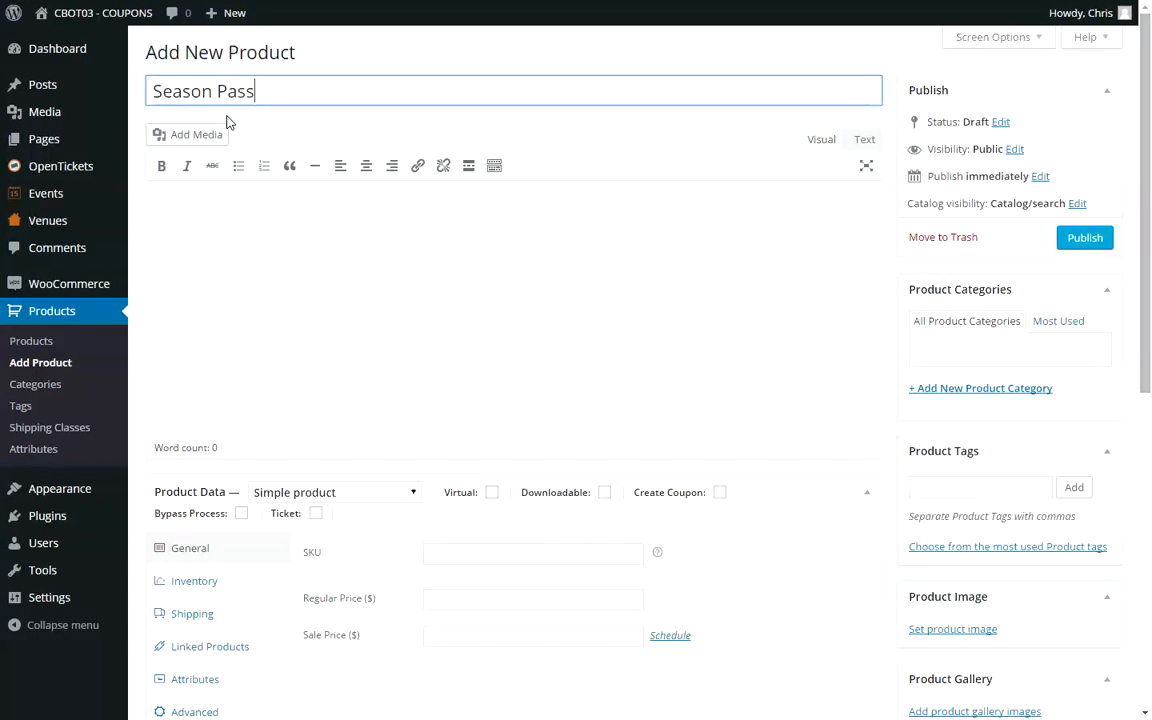
- Enable coupon creation for the Season Pass product and set its regular price to $50
scroll(327, 262, "down", 3)
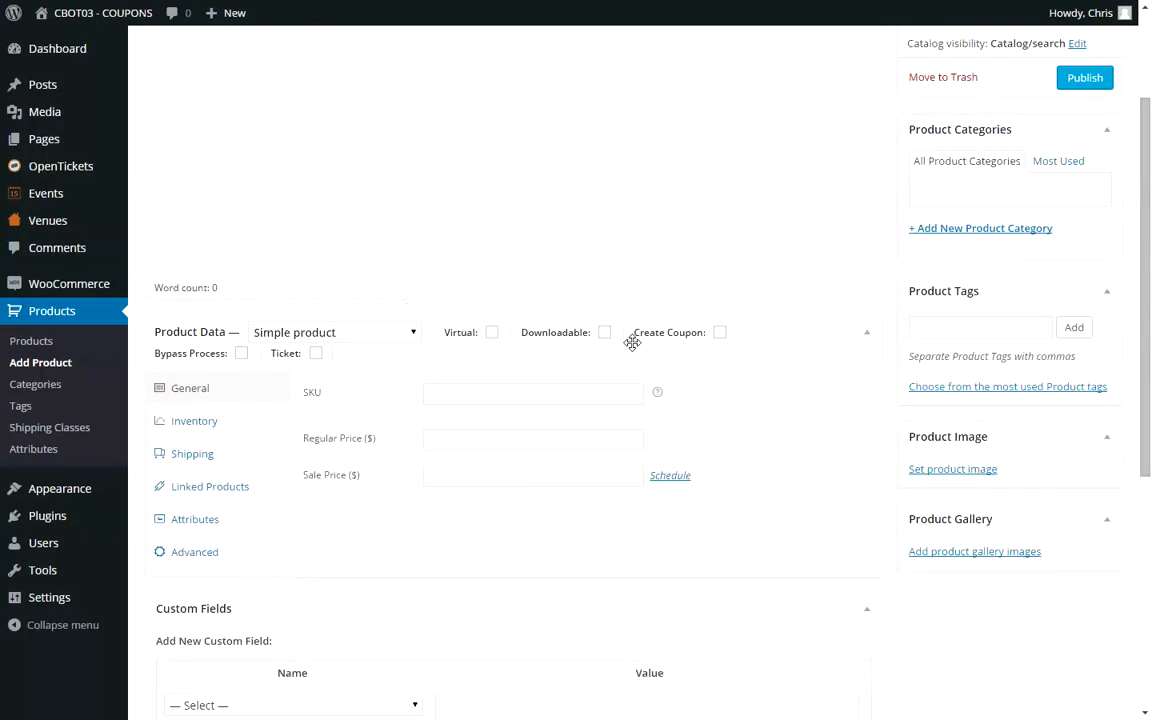
left_click(720, 334)
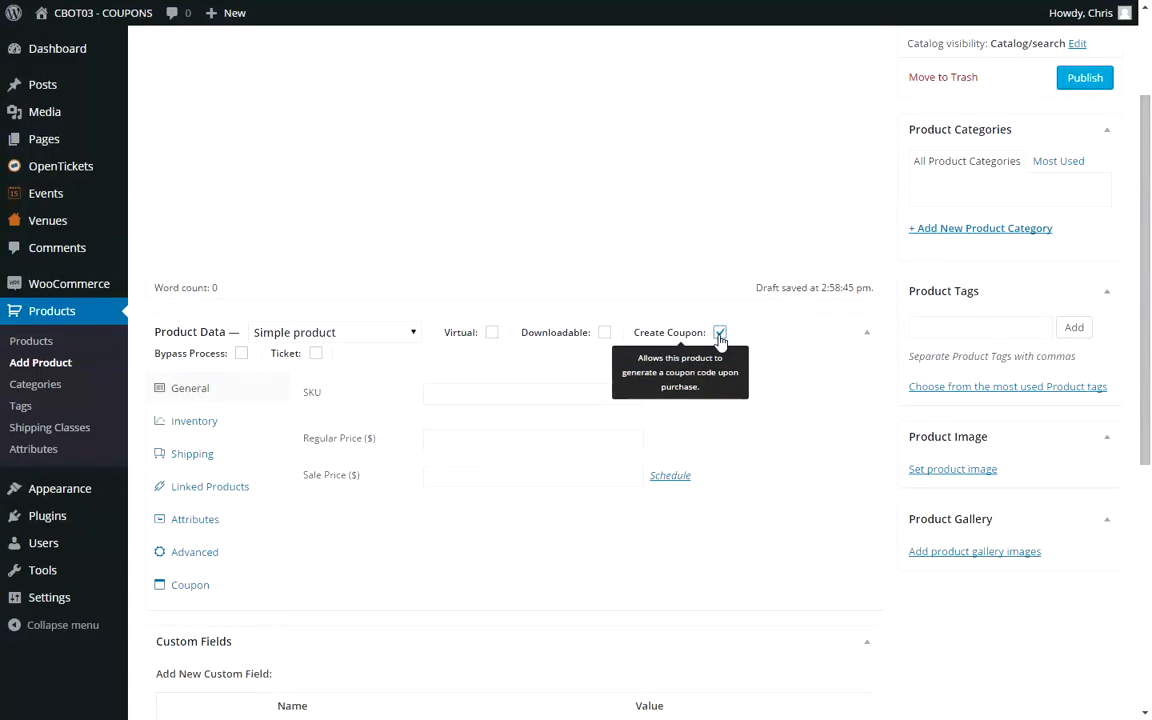
left_click(454, 442)
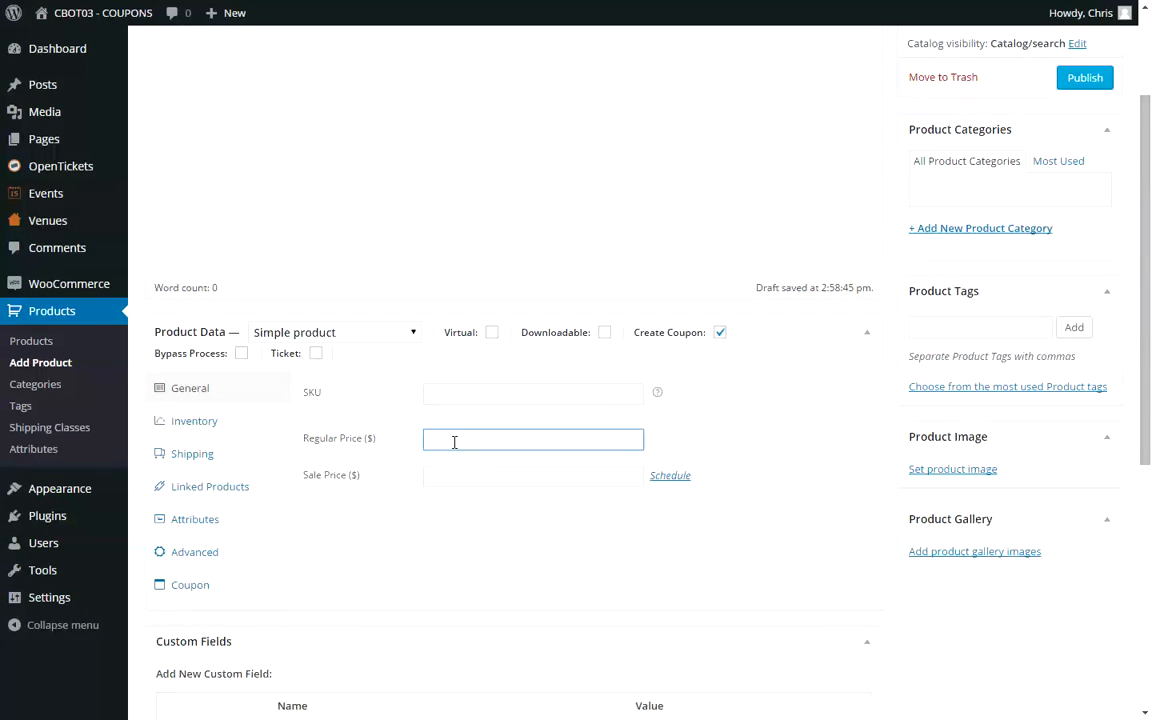
type("50")
- Set SeasonPass.jpg from the media library as the product image
left_click(935, 469)
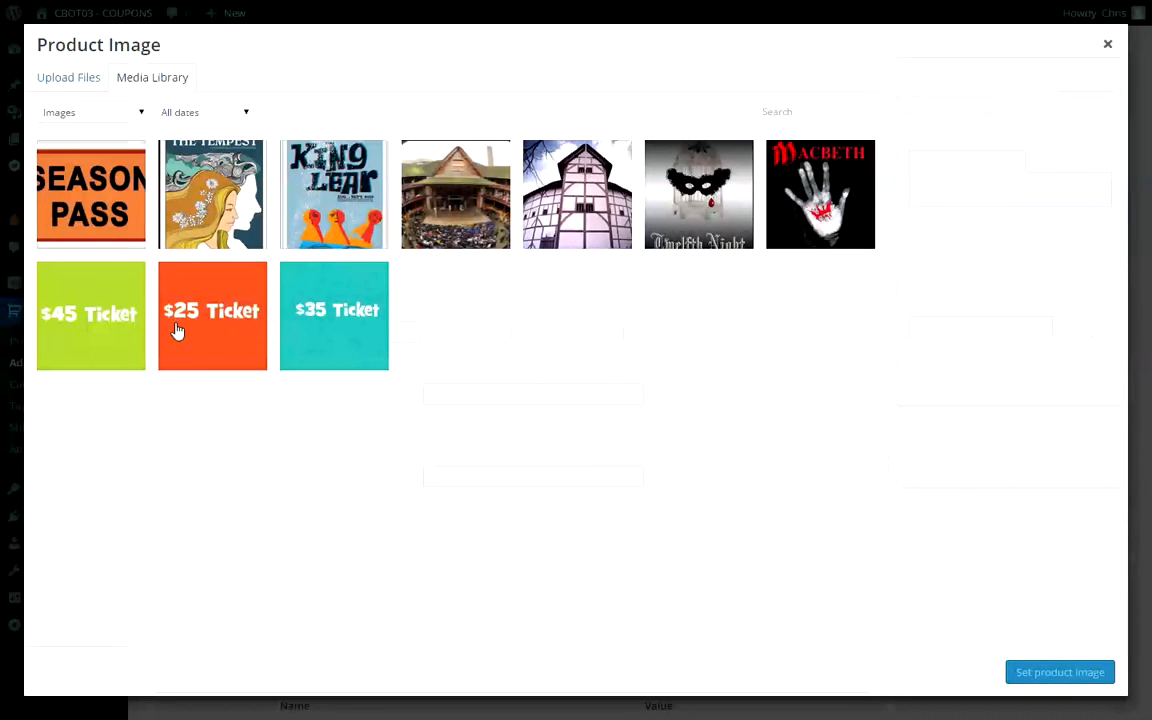
left_click(75, 182)
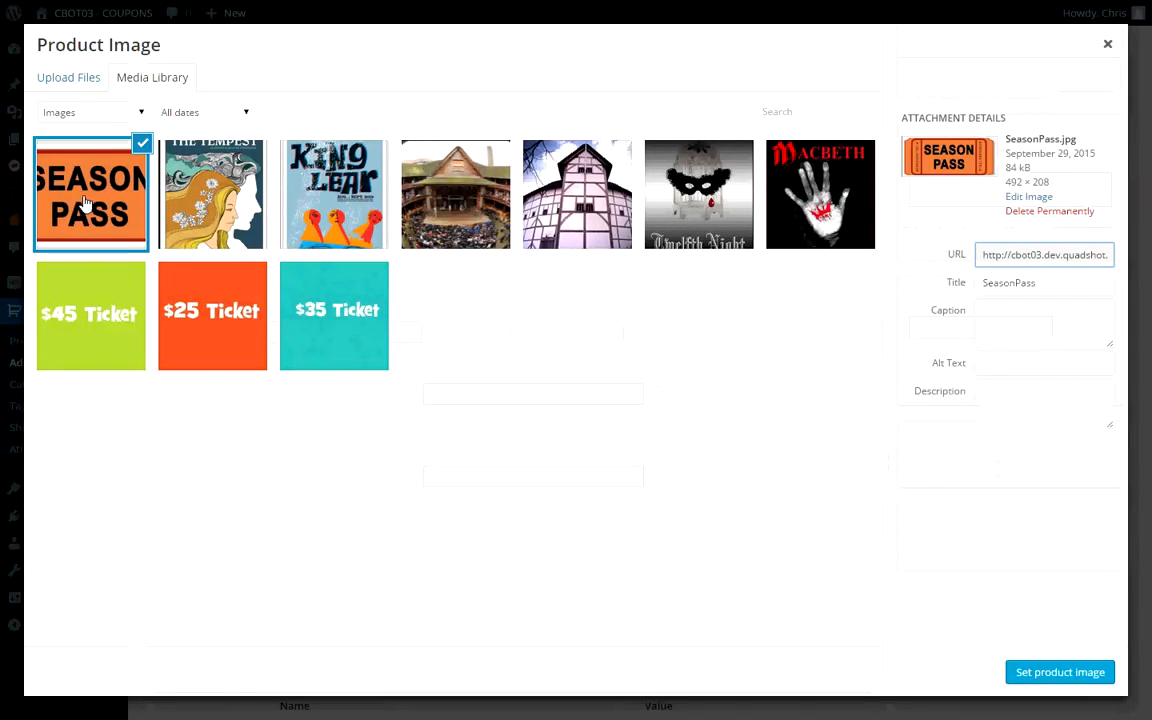
left_click(1057, 675)
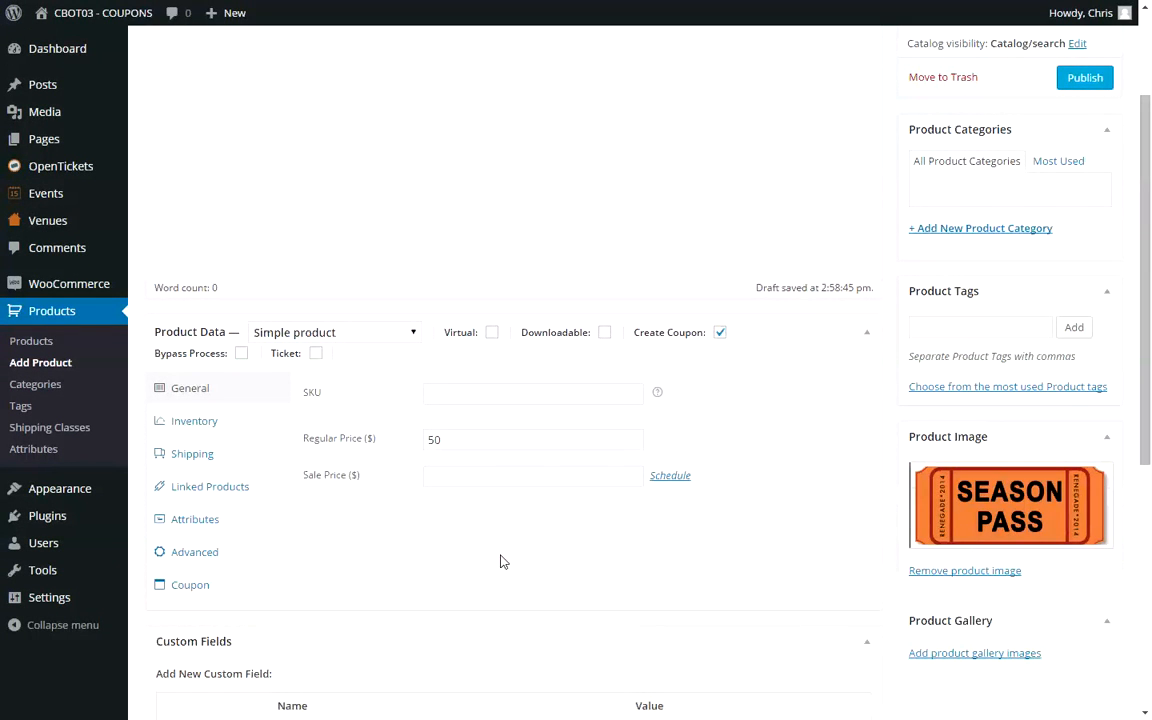
- In the product's coupon settings, set the discount type to Cart % Discount and the coupon amount to 100
scroll(502, 550, "down", 1)
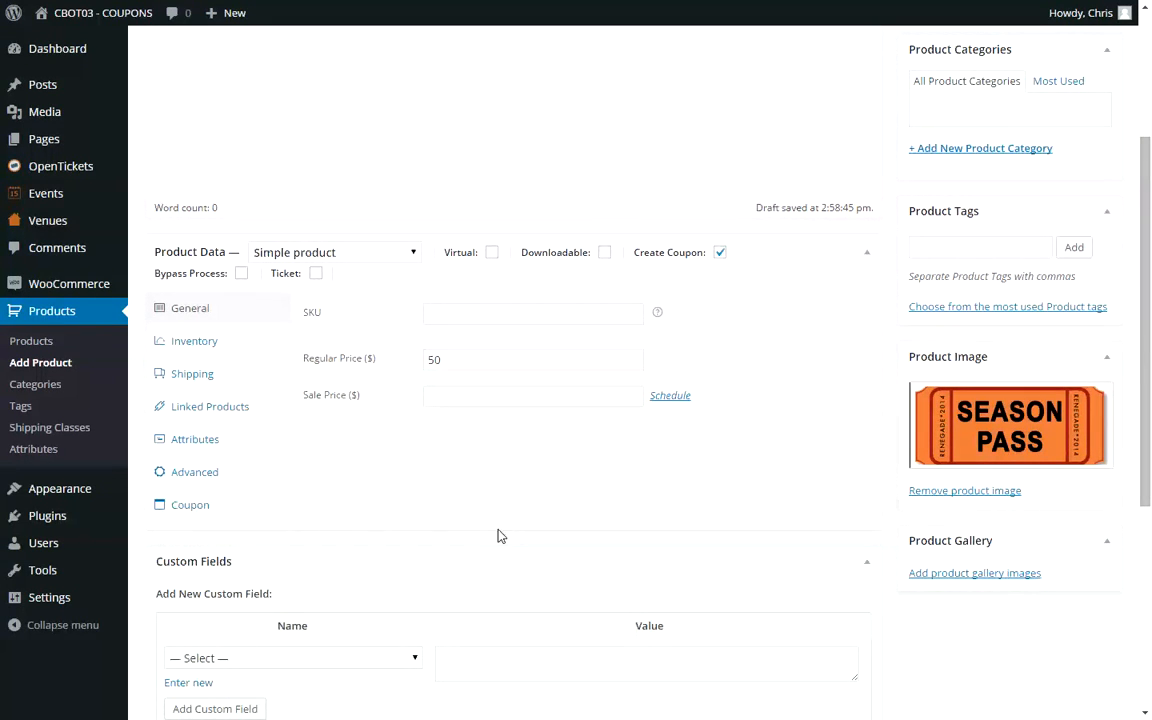
left_click(179, 512)
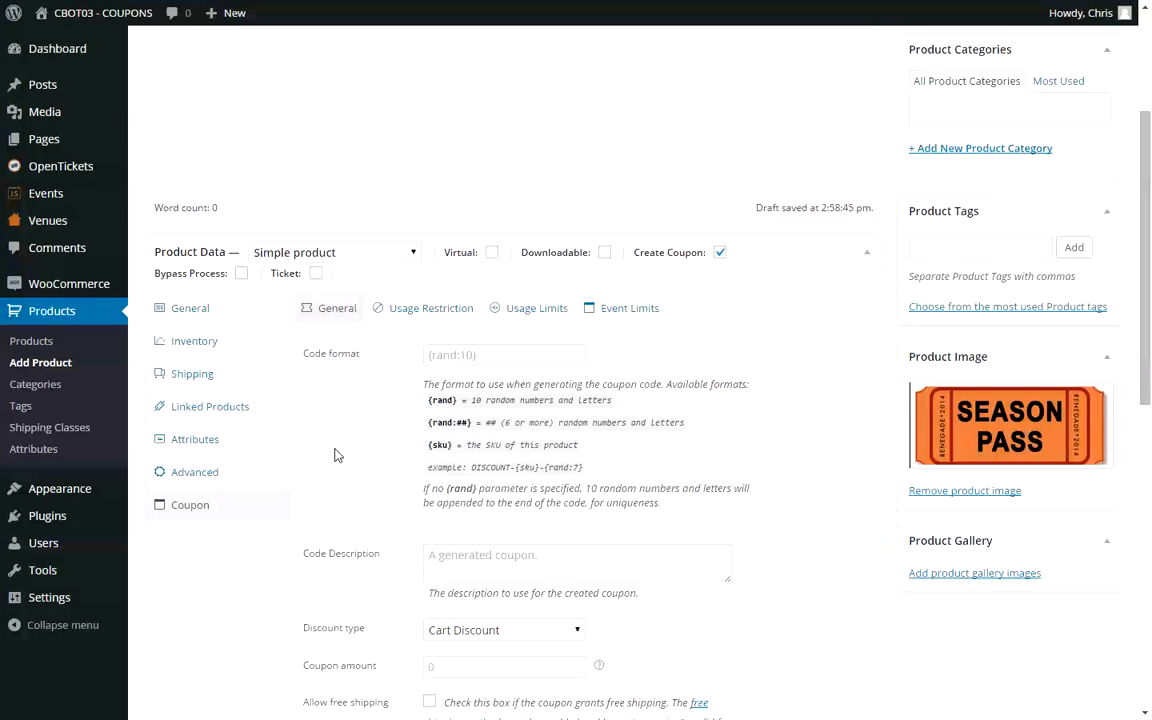
scroll(336, 455, "down", 1)
scroll(336, 455, "down", 1)
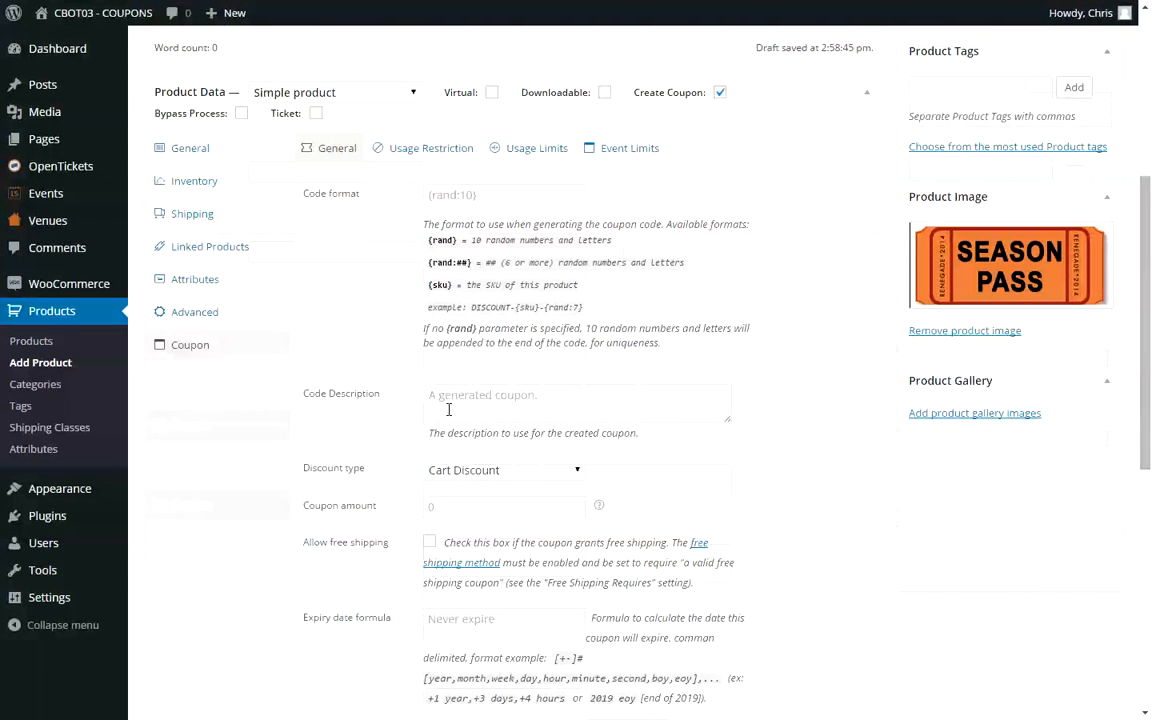
left_click(578, 477)
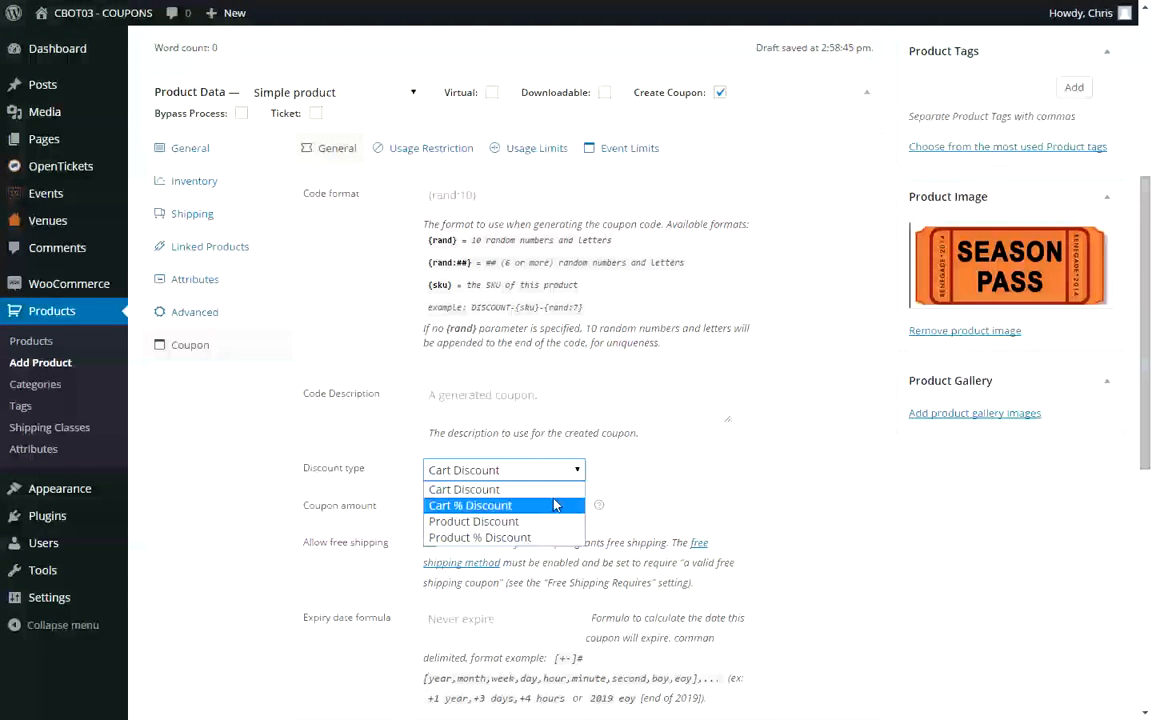
left_click(548, 505)
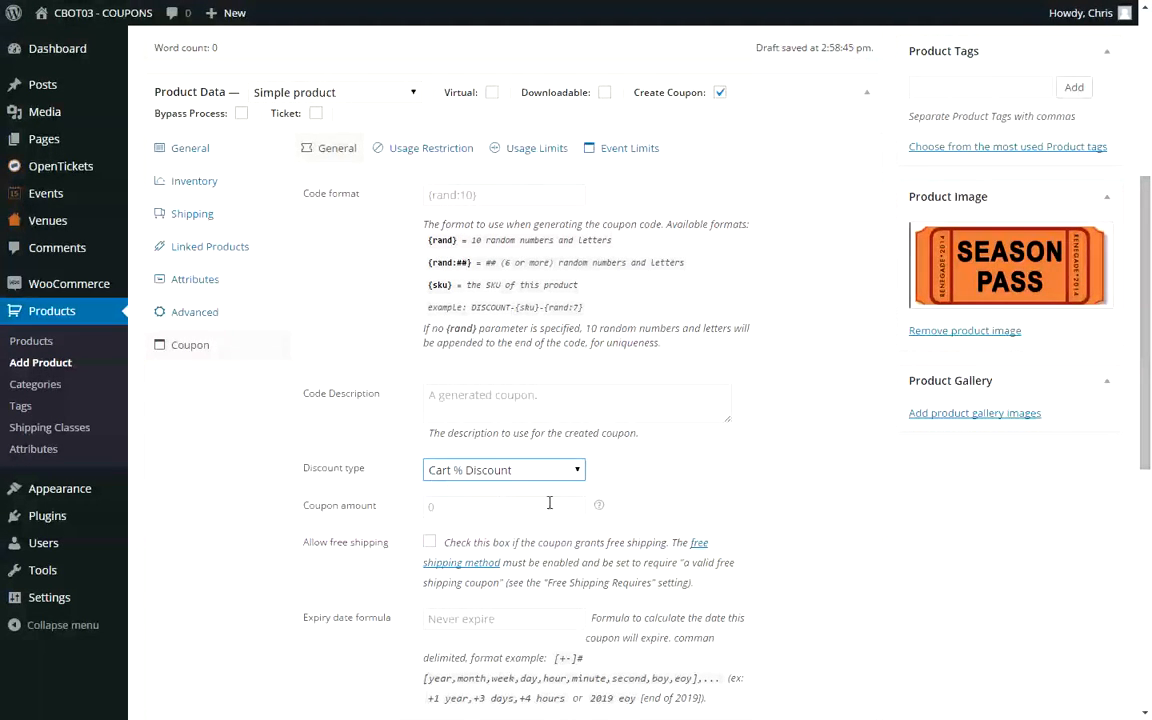
left_click(472, 506)
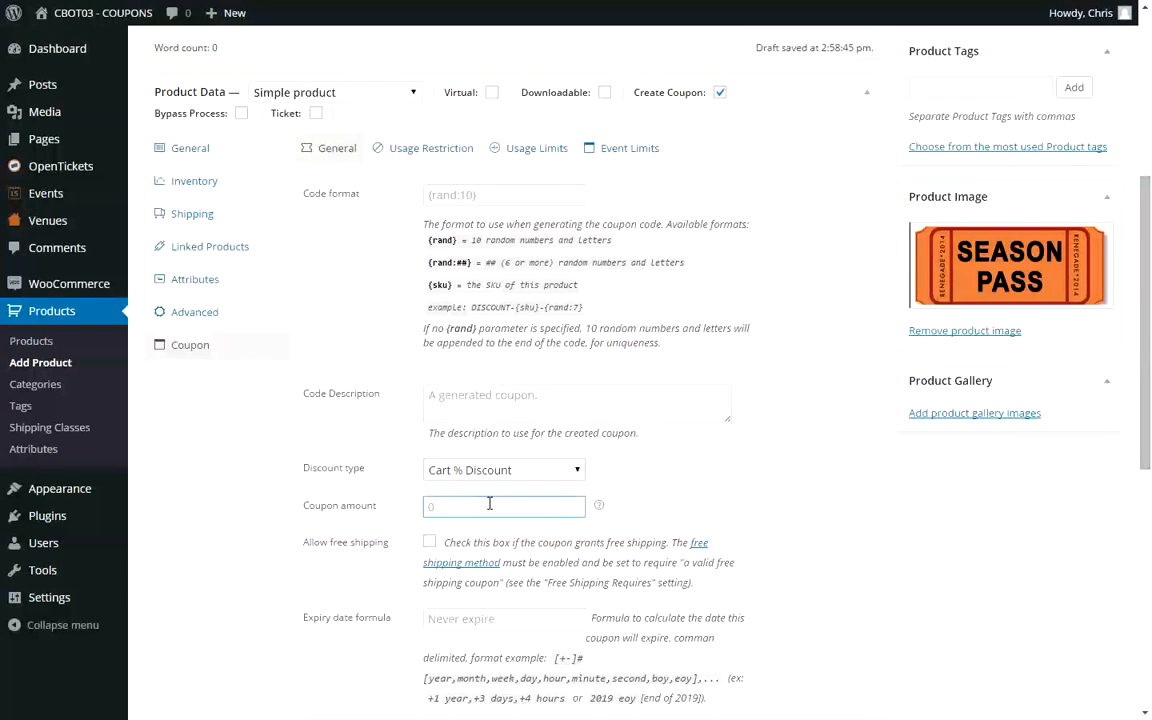
type("100")
- Set the coupon's expiry date formula to "2015 eoy"
scroll(700, 462, "down", 3)
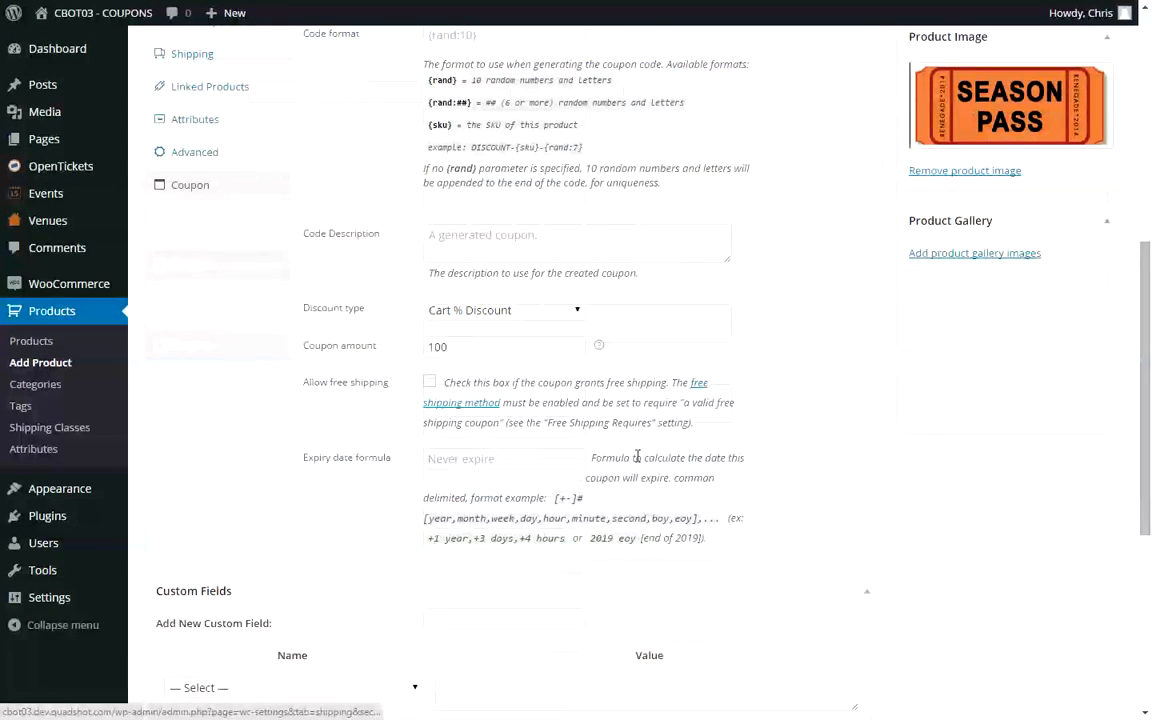
left_click(455, 463)
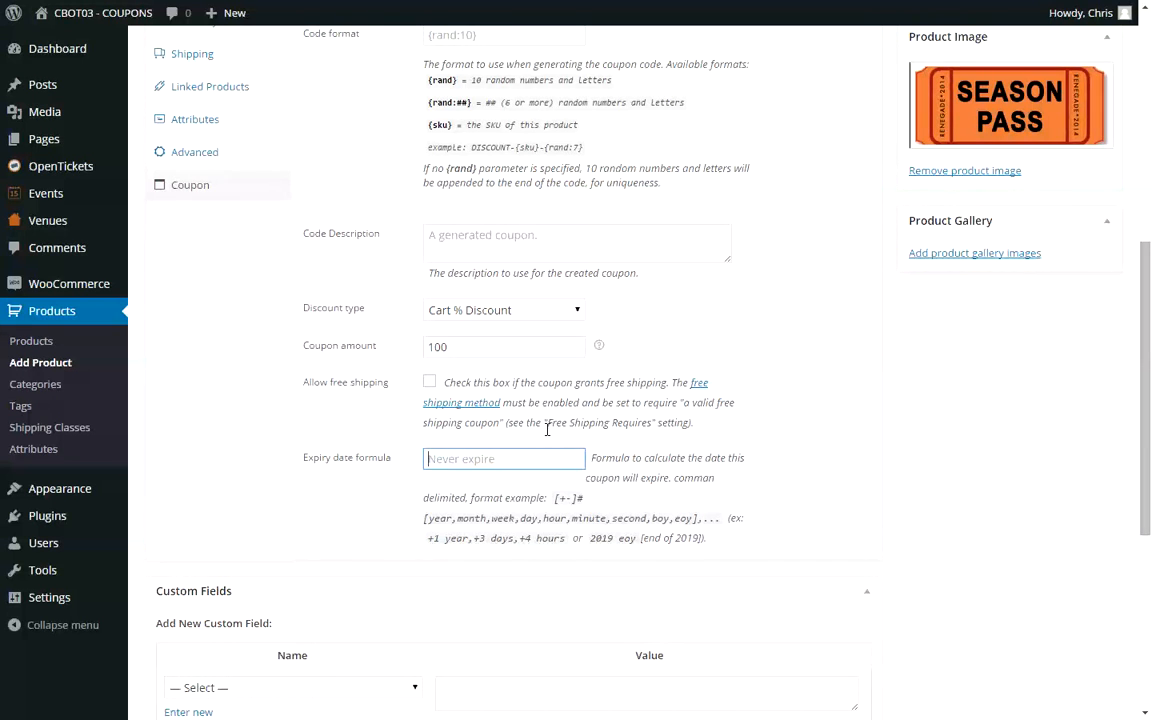
type("2015 eoy")
- Set the coupon's usage limit per coupon to 3
scroll(380, 536, "up", 2)
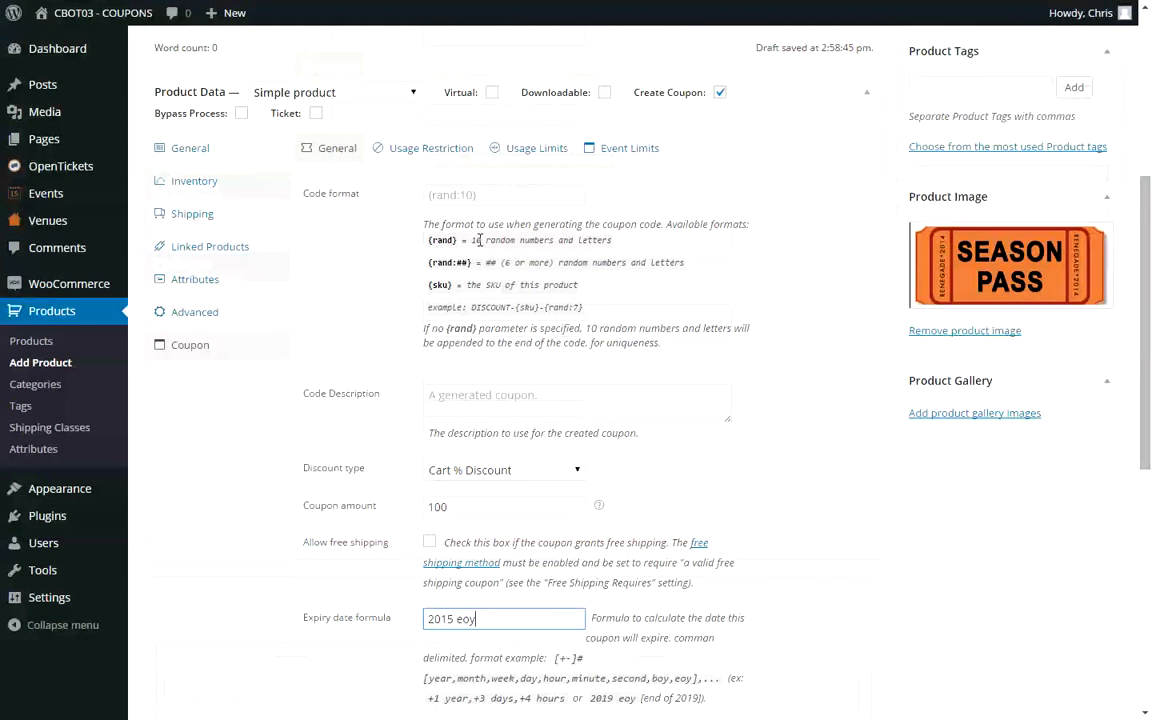
left_click(537, 151)
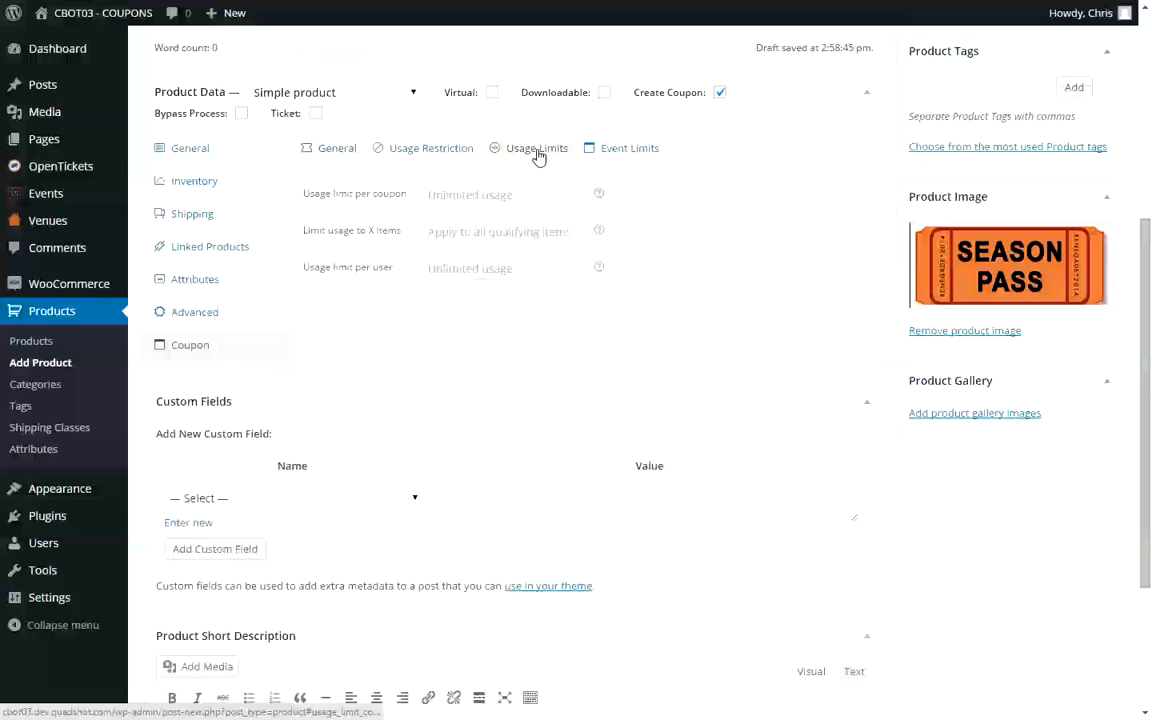
left_click(472, 197)
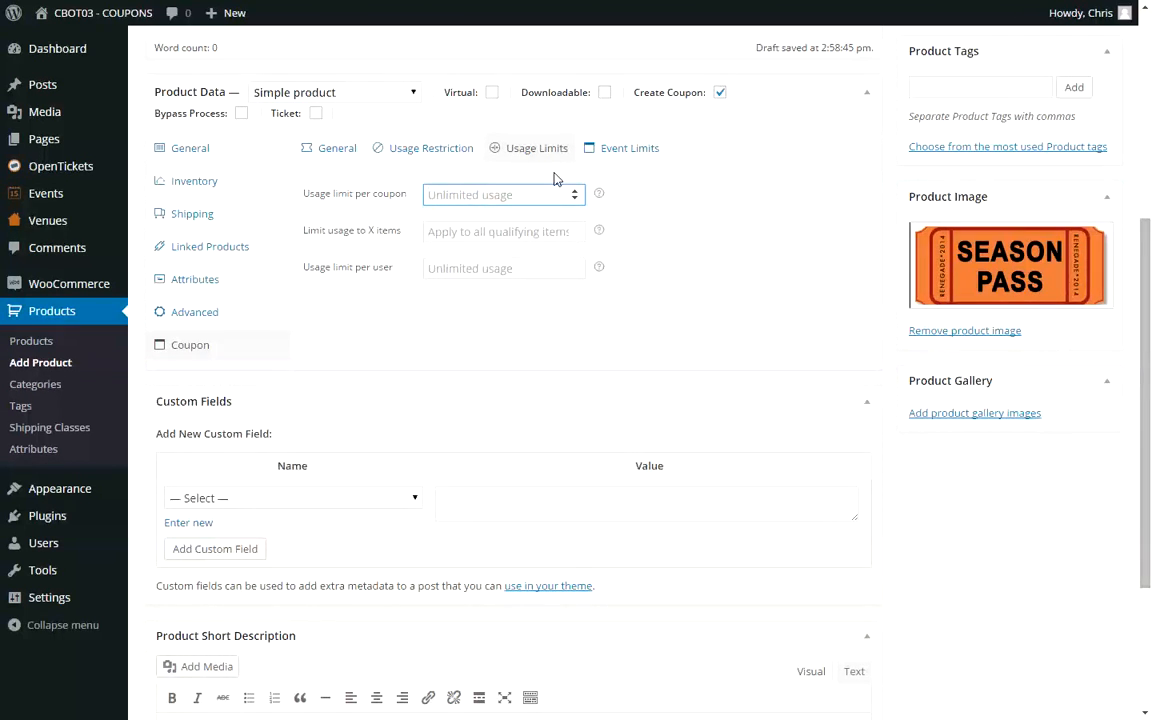
type("3")
- Restrict the coupon to the specific events All "Macbeth" Events, All "The Tempest" Events and All "King Lear" Events
left_click(610, 153)
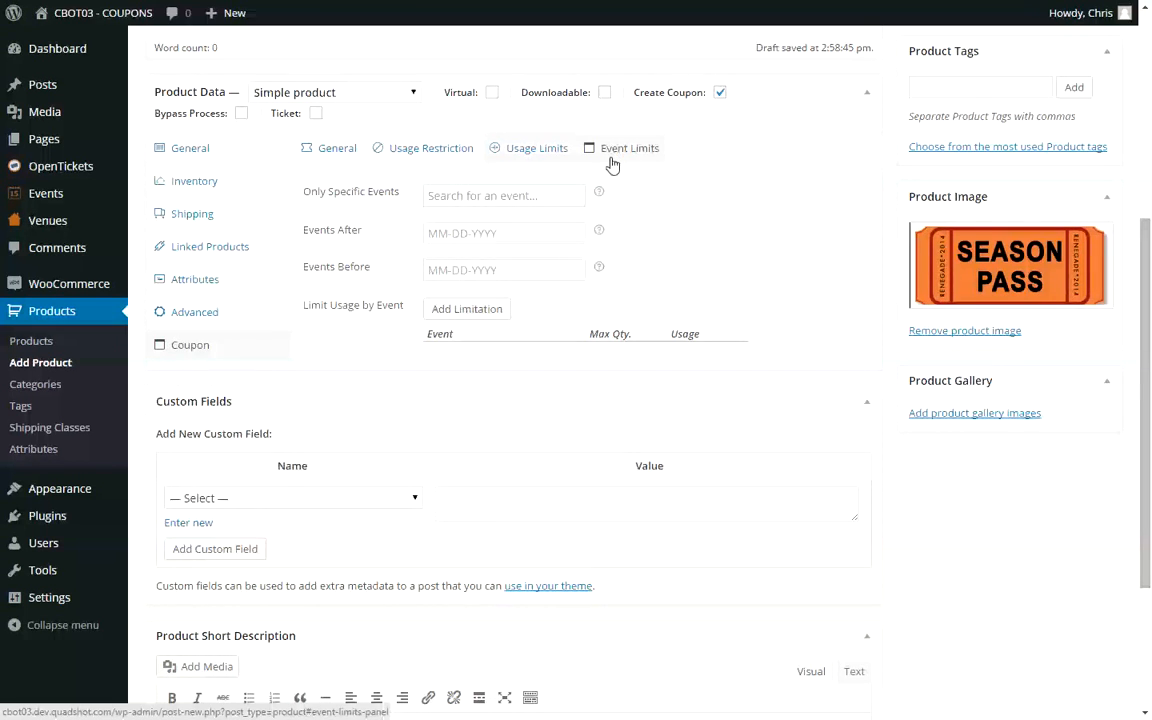
left_click(445, 198)
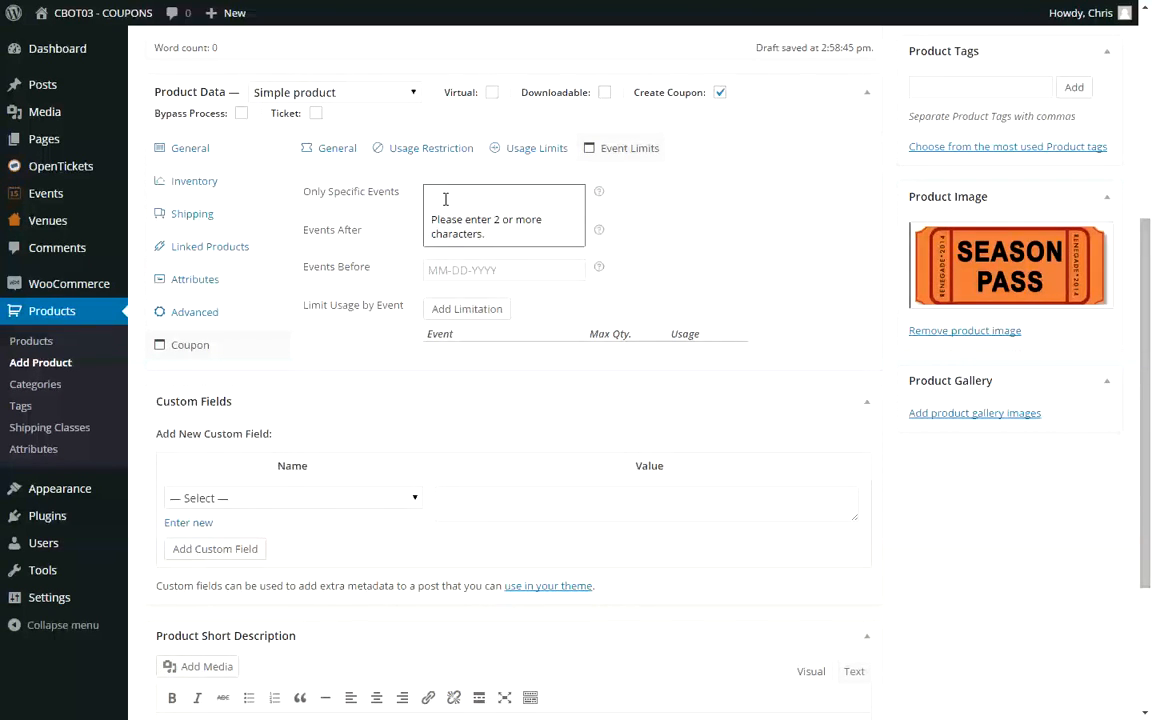
type("ma")
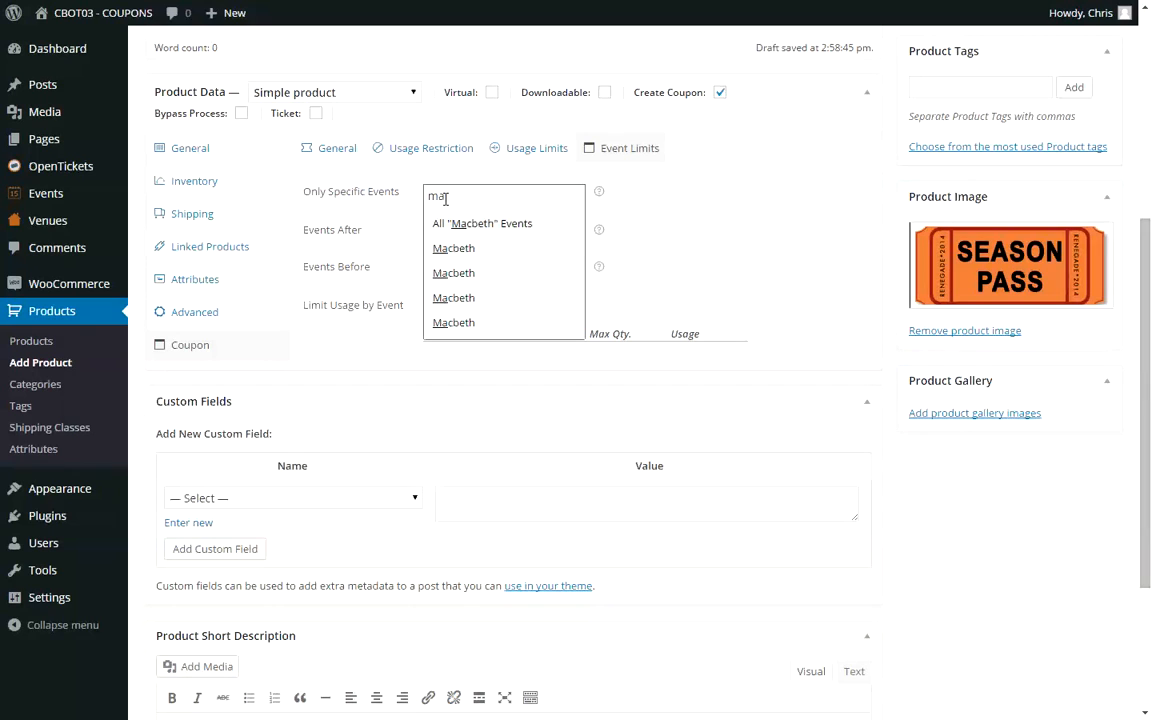
left_click(480, 224)
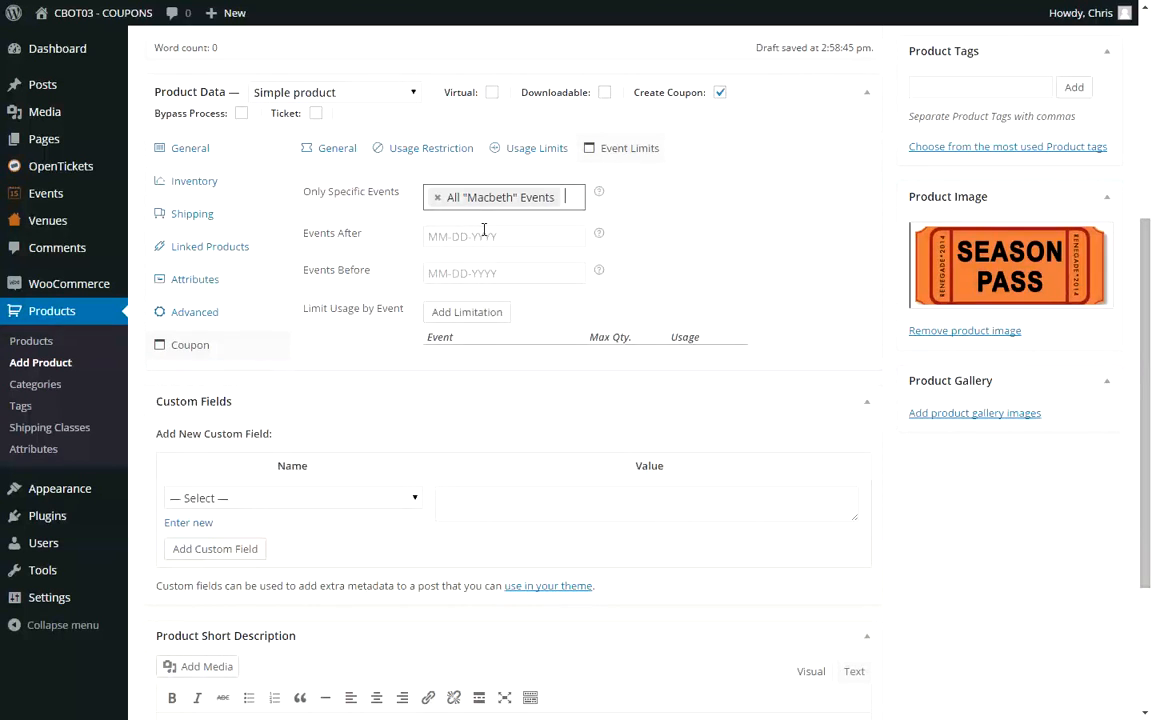
type("te")
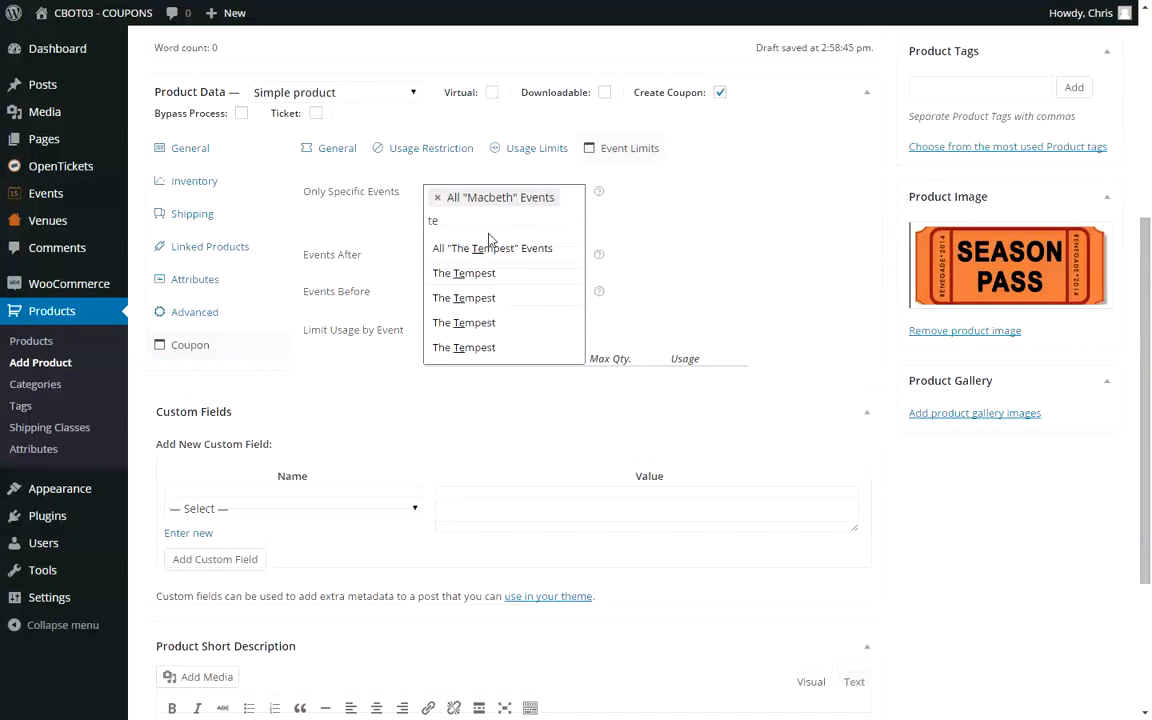
left_click(491, 250)
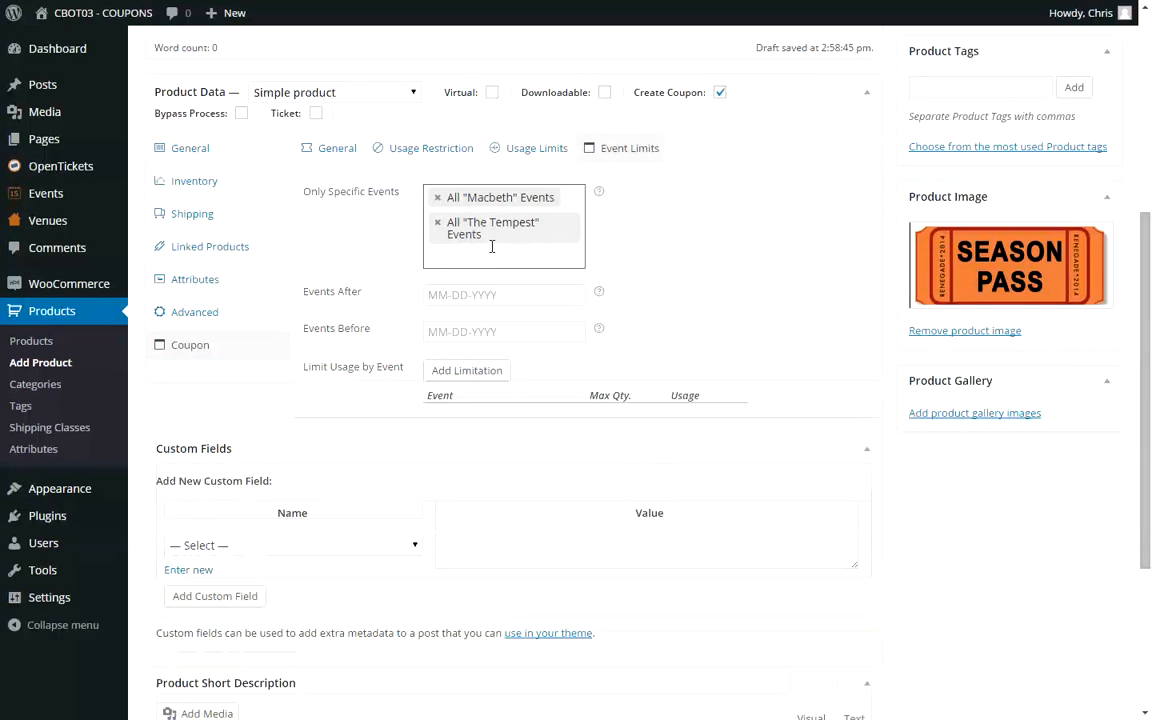
type("ki")
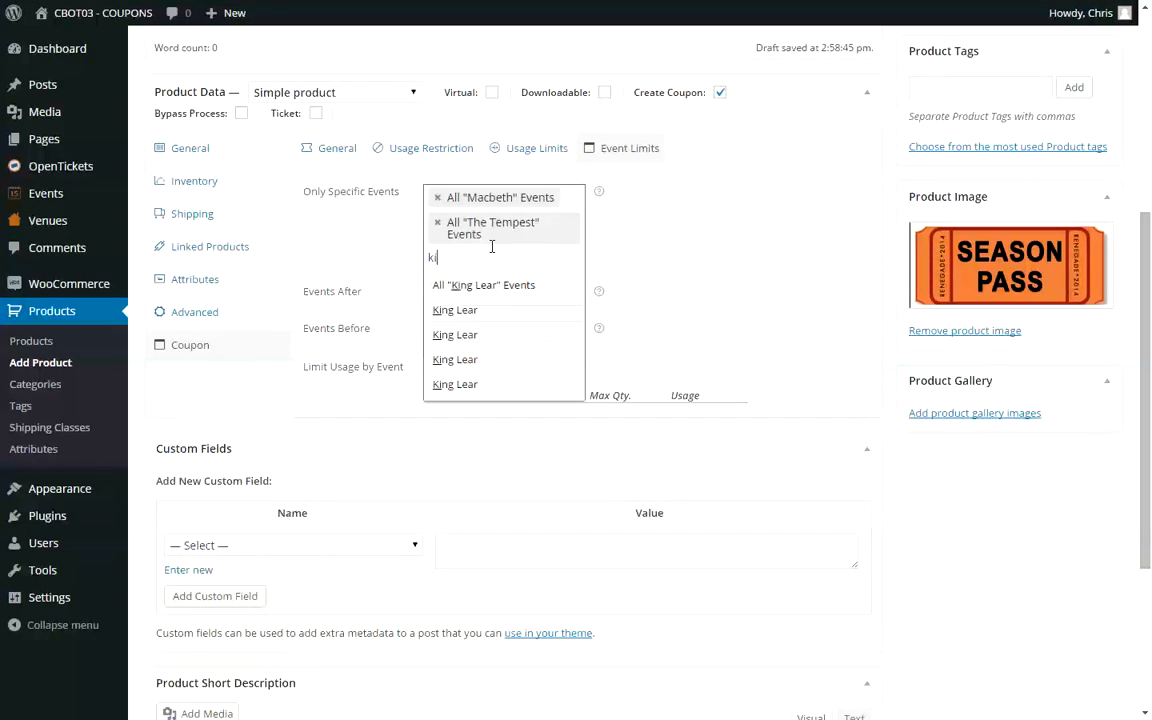
left_click(499, 290)
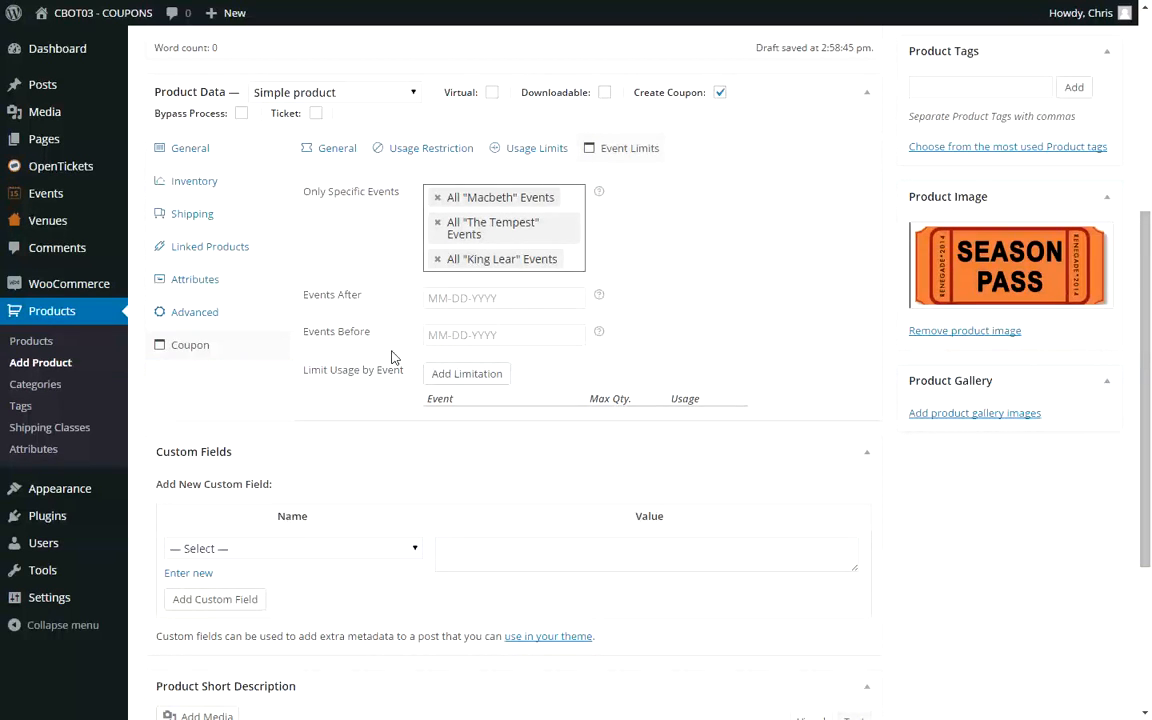
- Add a per-event usage limitation to the coupon for All "Macbeth" Events
left_click(502, 376)
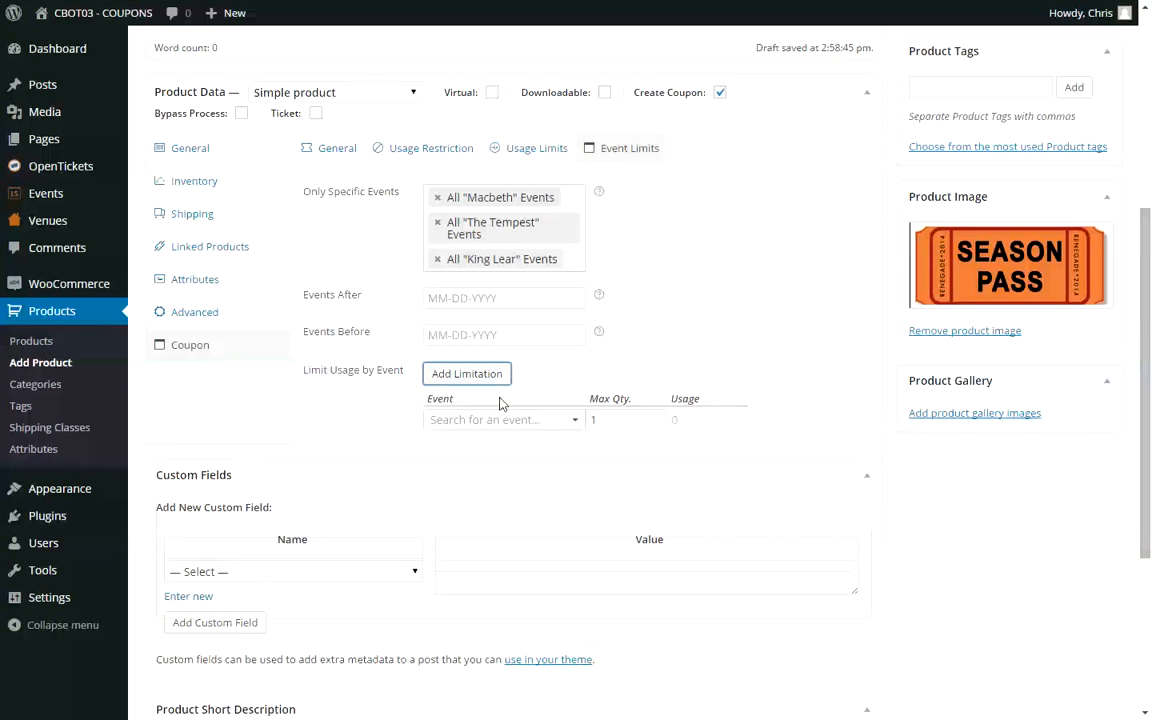
left_click(481, 420)
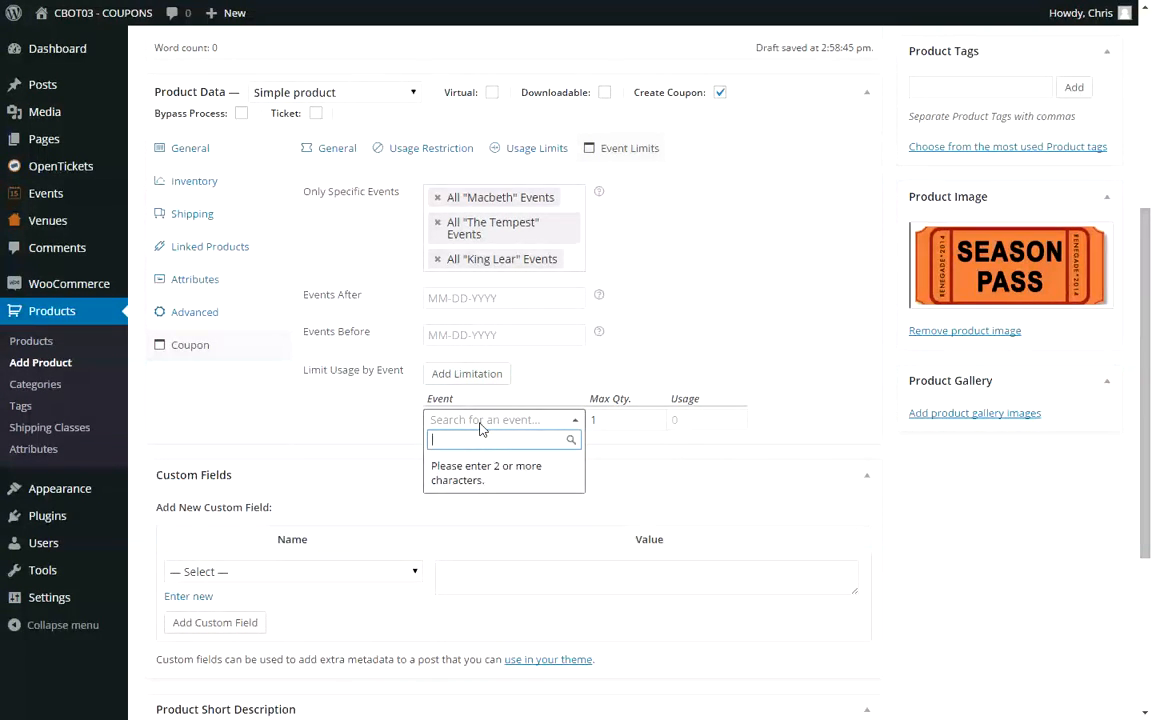
type("ma")
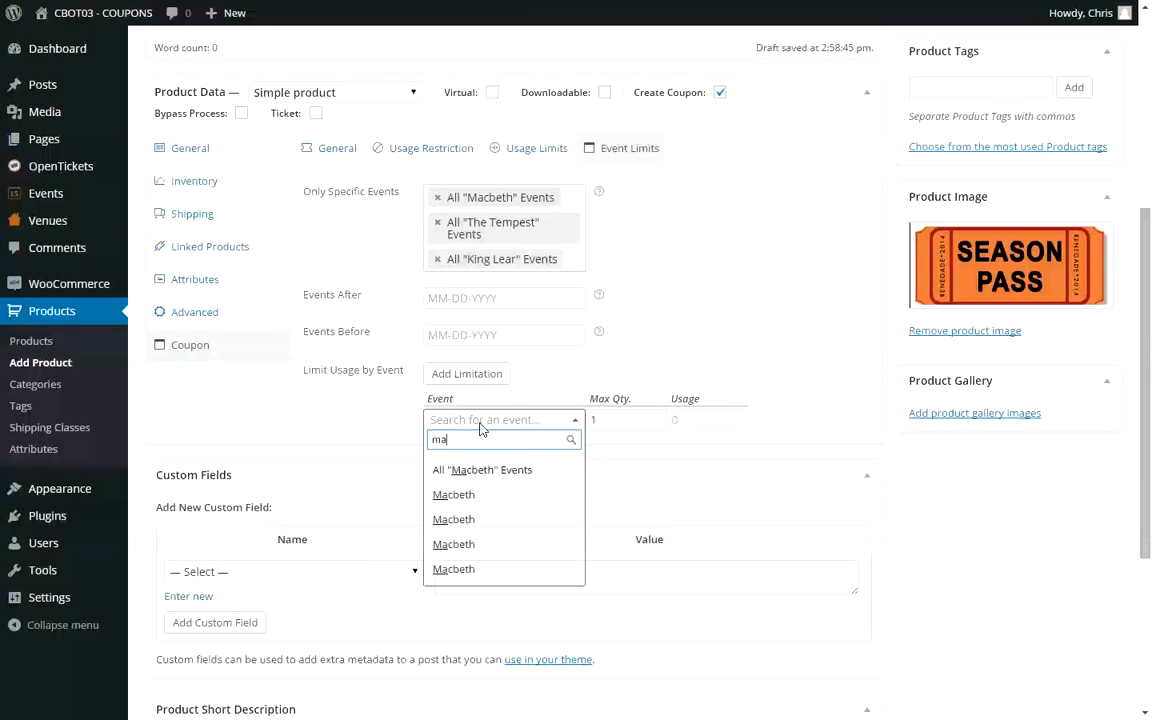
left_click(534, 482)
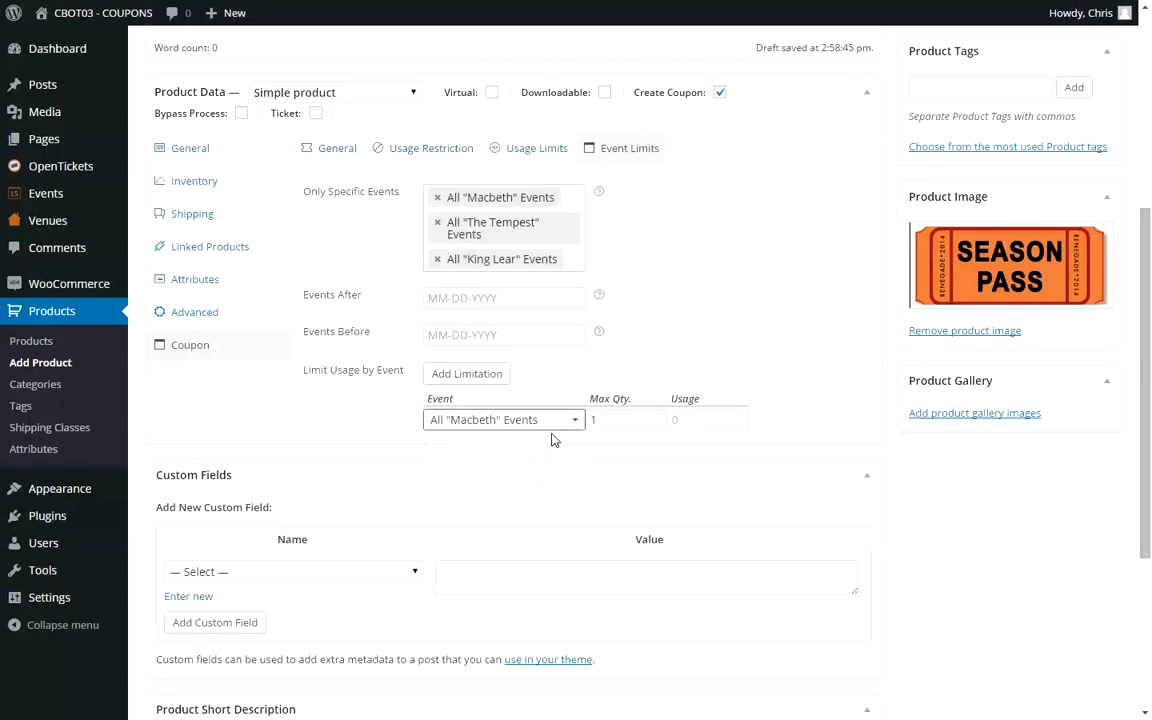
- Add two more per-event usage limitations to the coupon, for All "The Tempest" Events and All "King Lear" Events
left_click(489, 379)
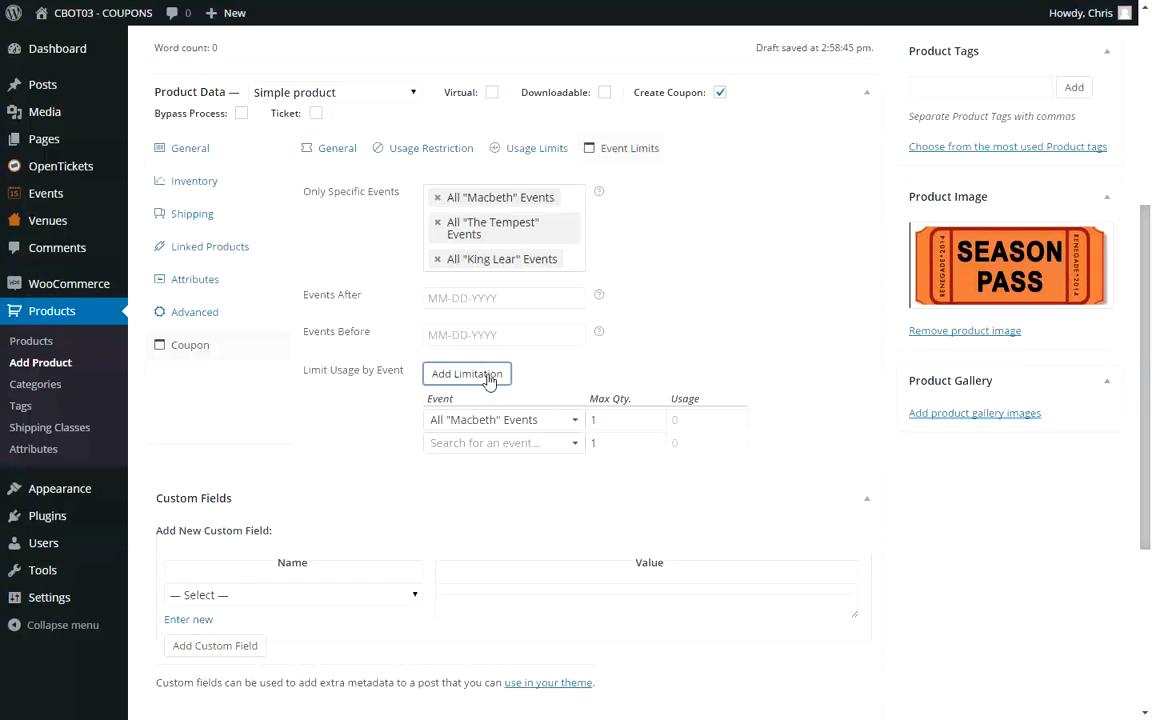
left_click(453, 443)
type("te")
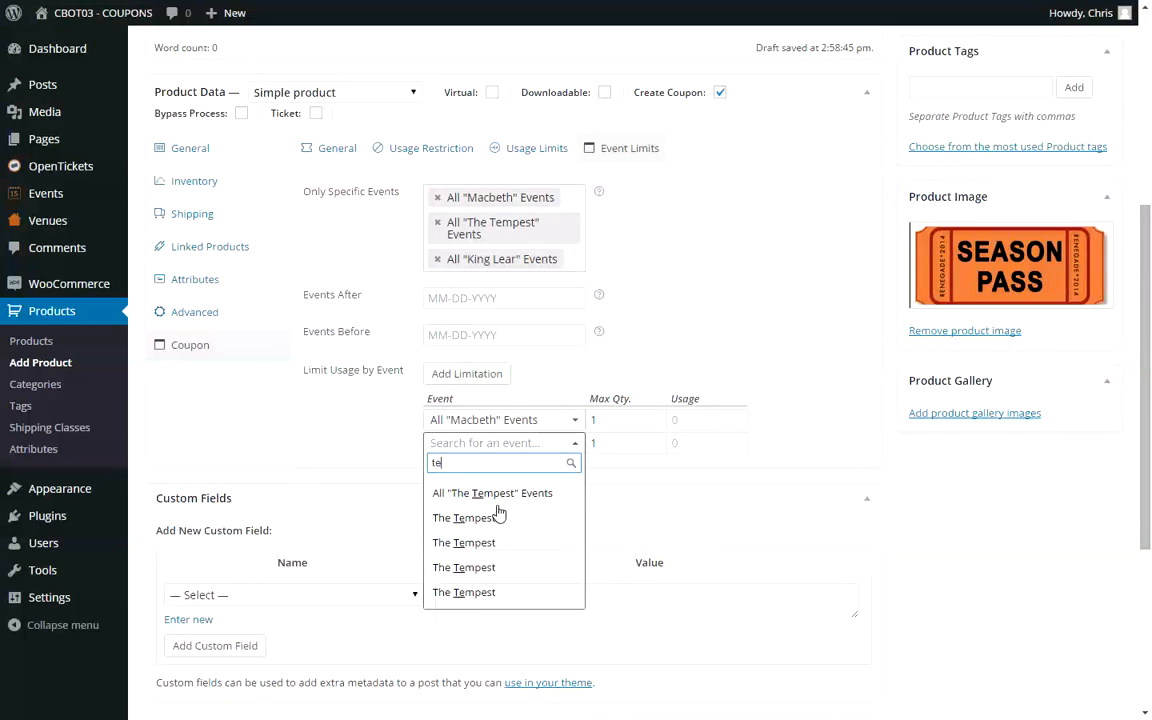
left_click(495, 494)
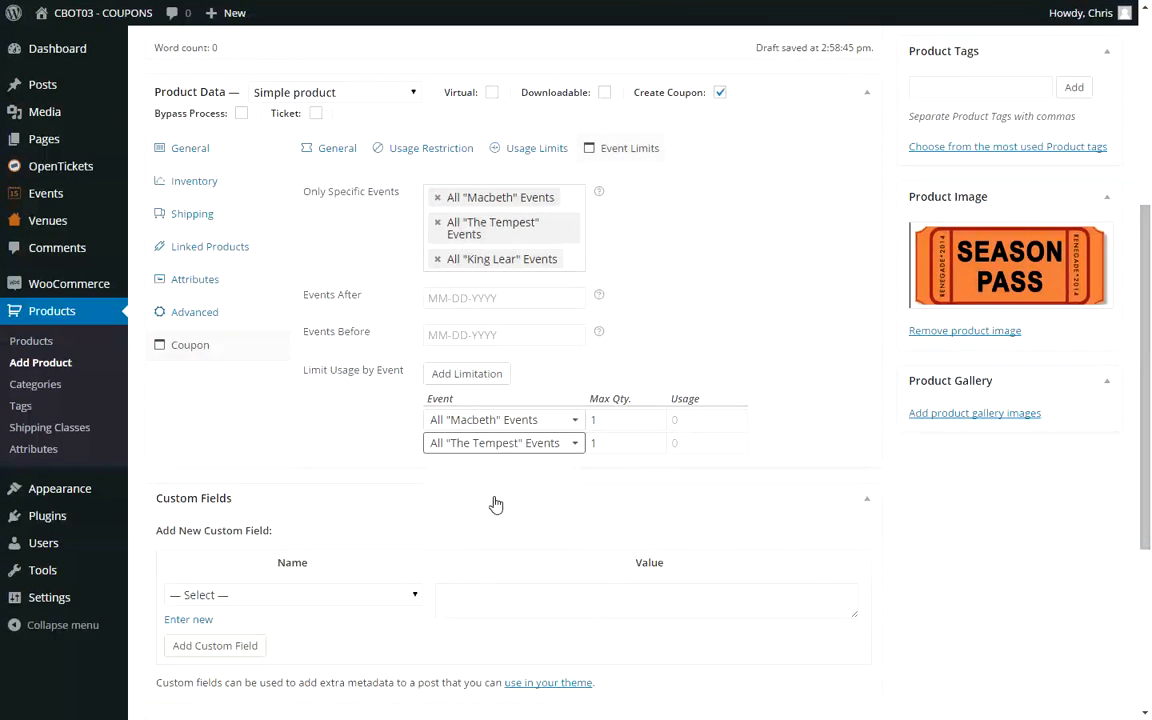
left_click(469, 380)
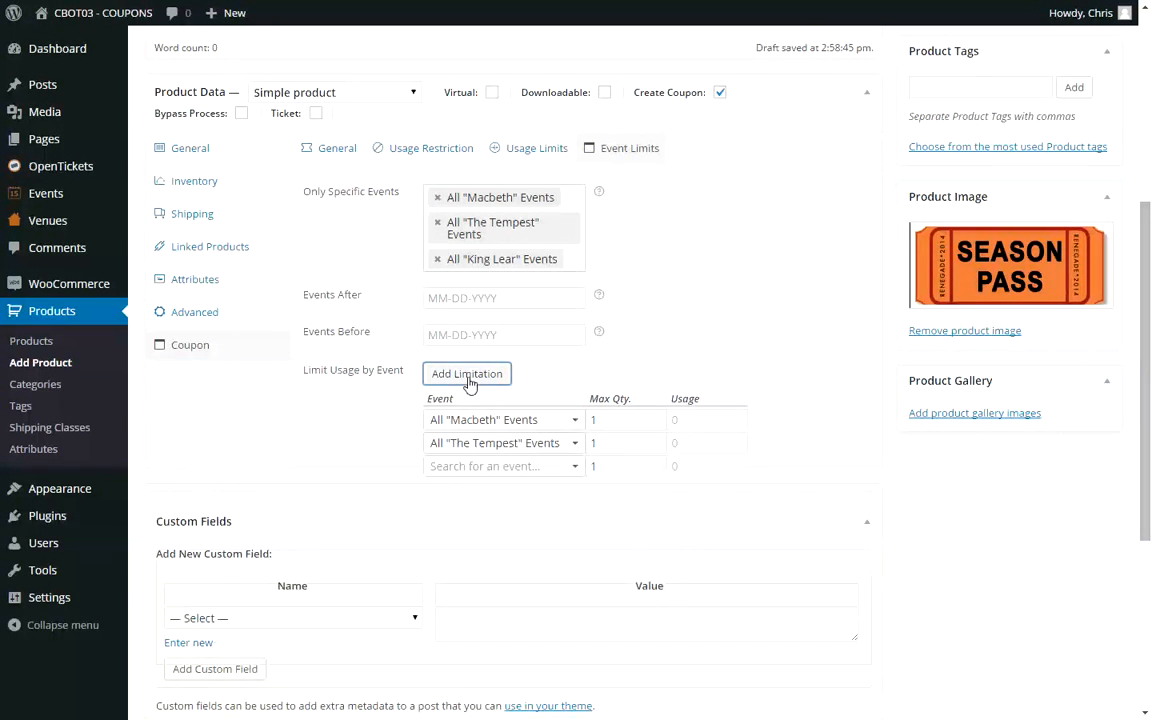
left_click(521, 468)
type("ki")
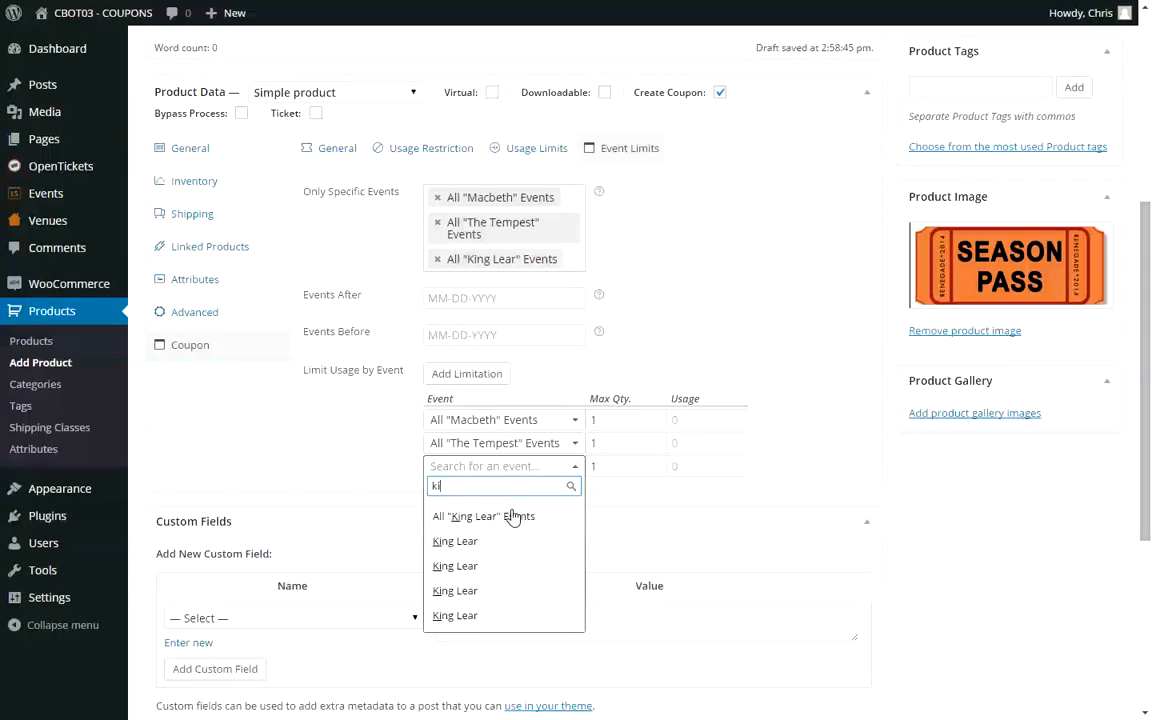
left_click(512, 517)
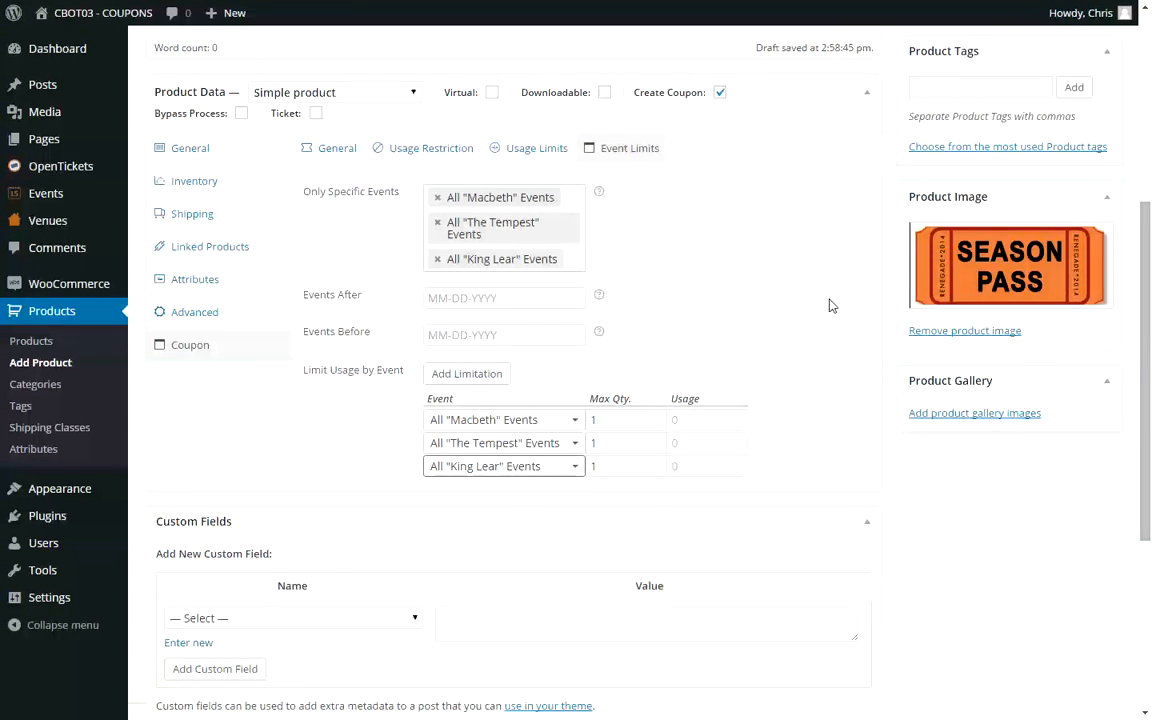
- Publish the Season Pass product
scroll(829, 305, "up", 4)
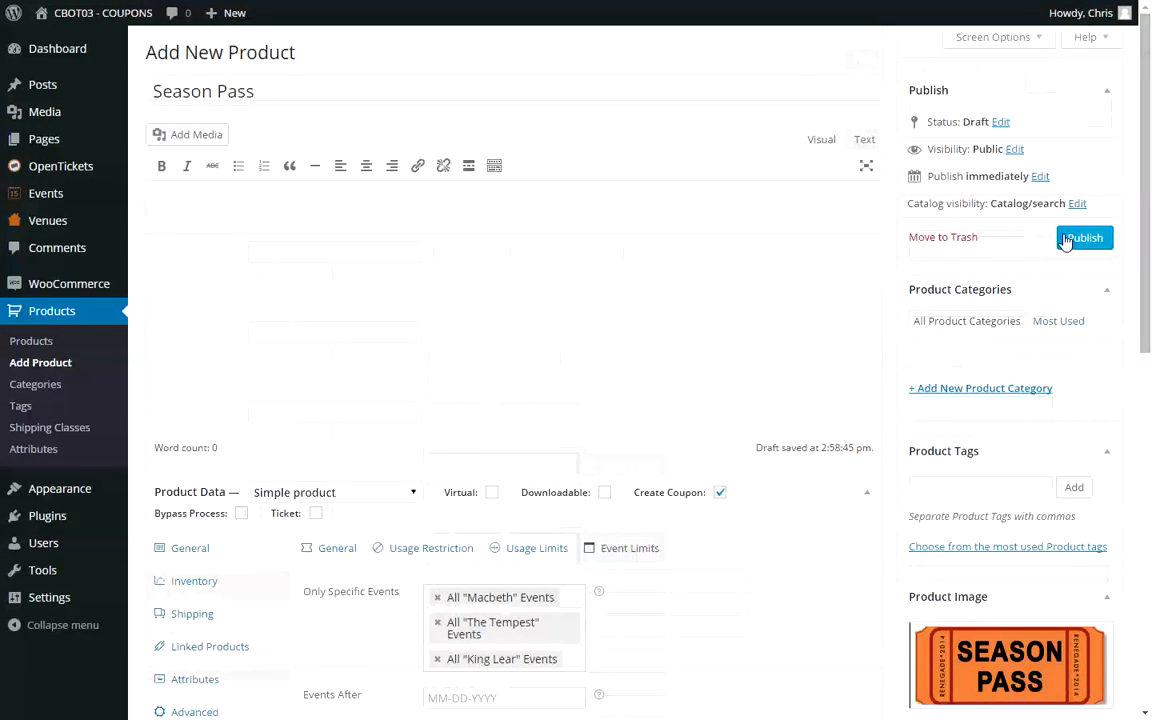
left_click(1066, 240)
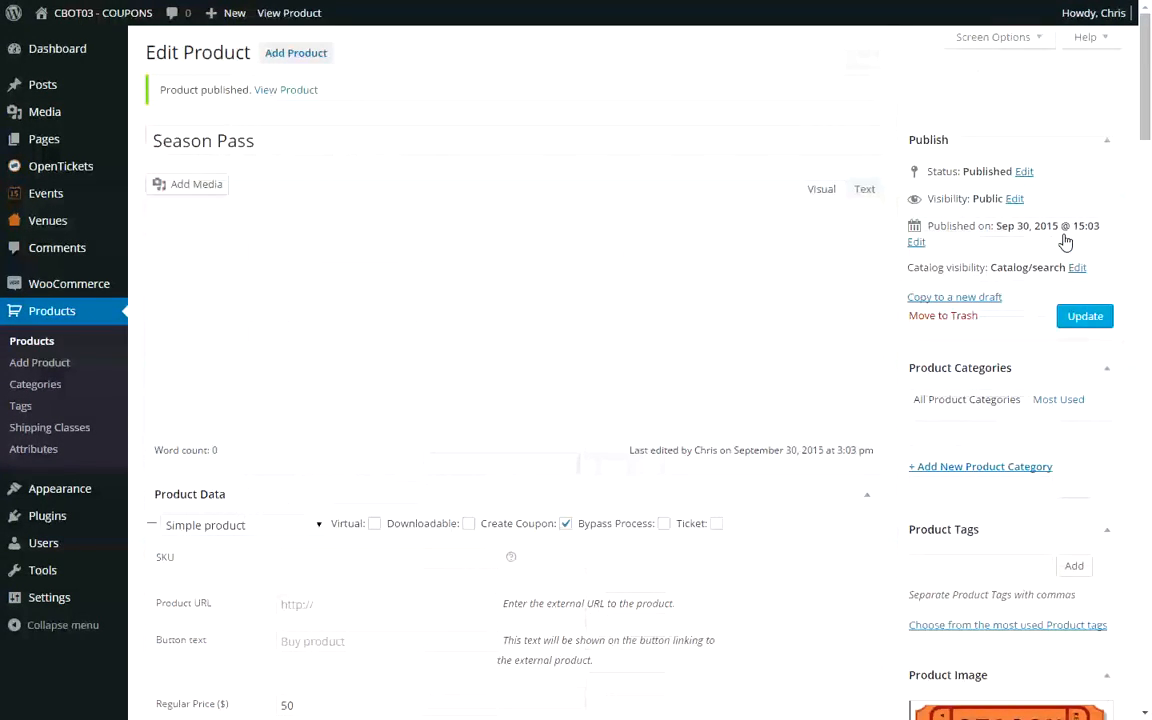